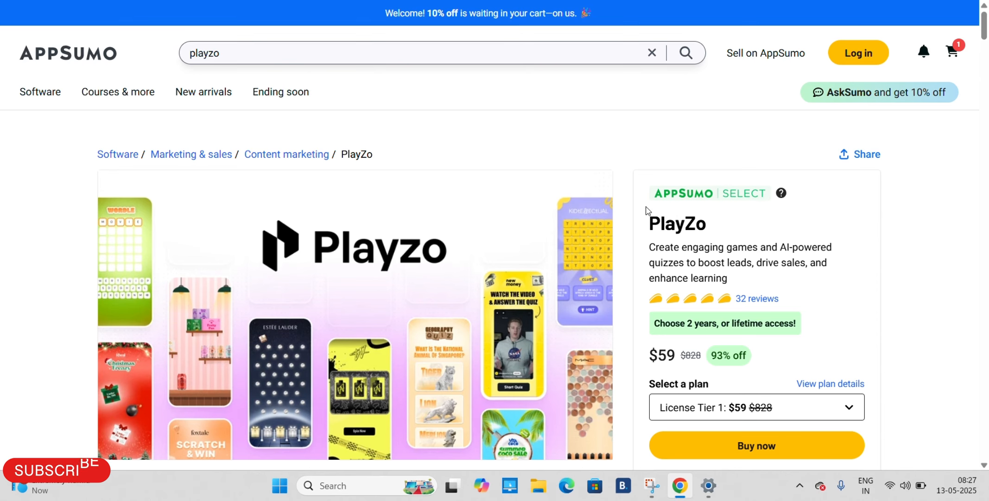
Examine the PlayZo product listing on AppSumo, from the introduction and TL;DR through At-a-glance and Overview
scroll(823, 240, "down", 1)
scroll(823, 240, "down", 3)
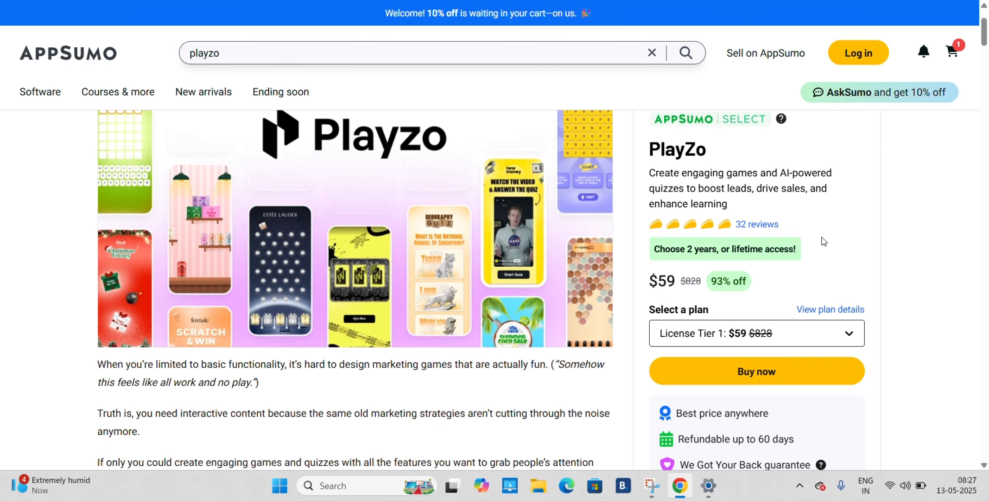
scroll(822, 239, "up", 4)
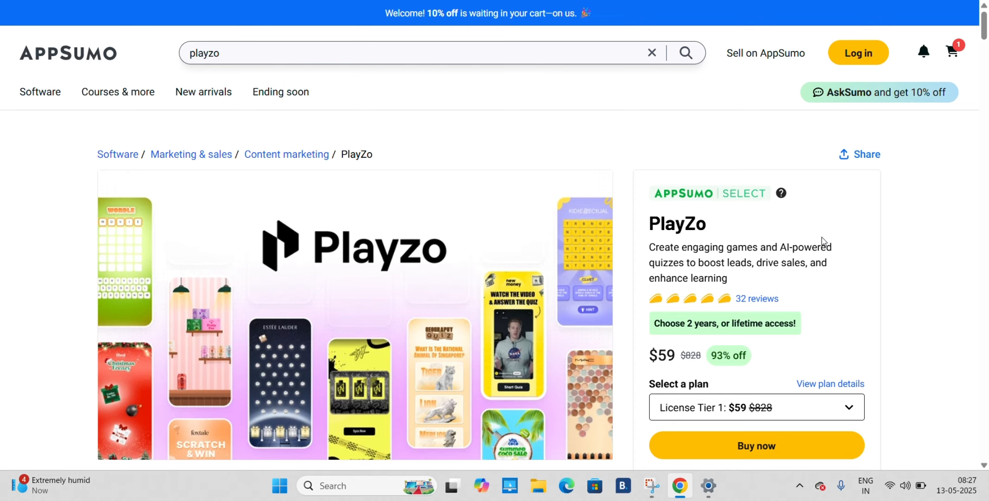
scroll(823, 241, "down", 1)
scroll(823, 241, "down", 2)
scroll(823, 241, "up", 3)
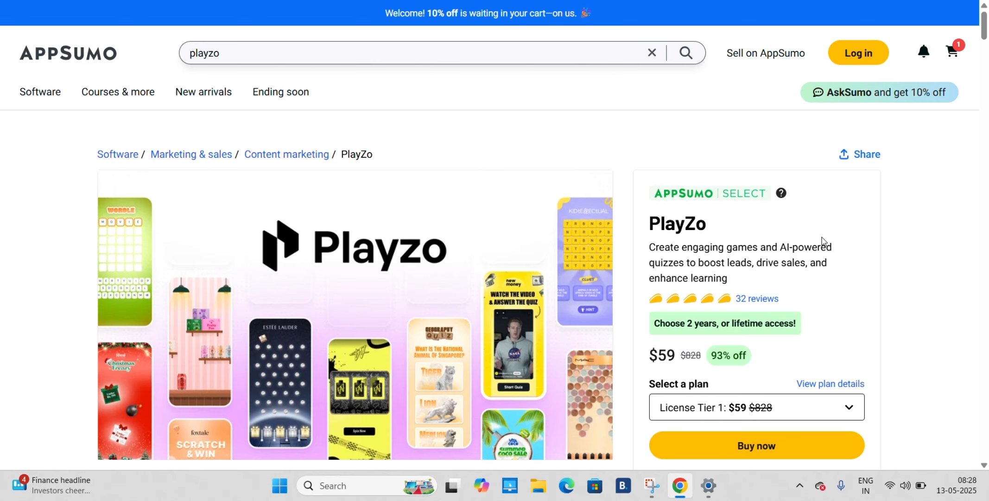
scroll(823, 241, "down", 10)
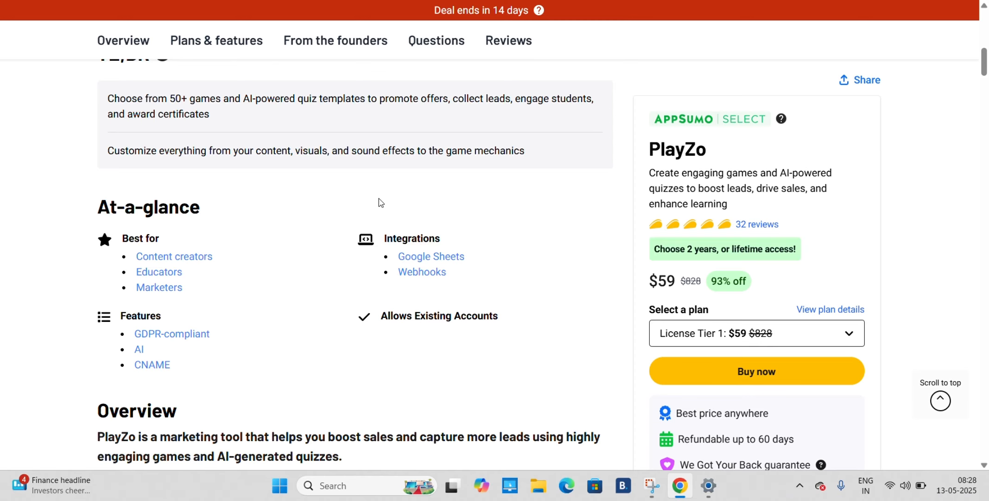
scroll(379, 202, "up", 5)
scroll(378, 202, "down", 4)
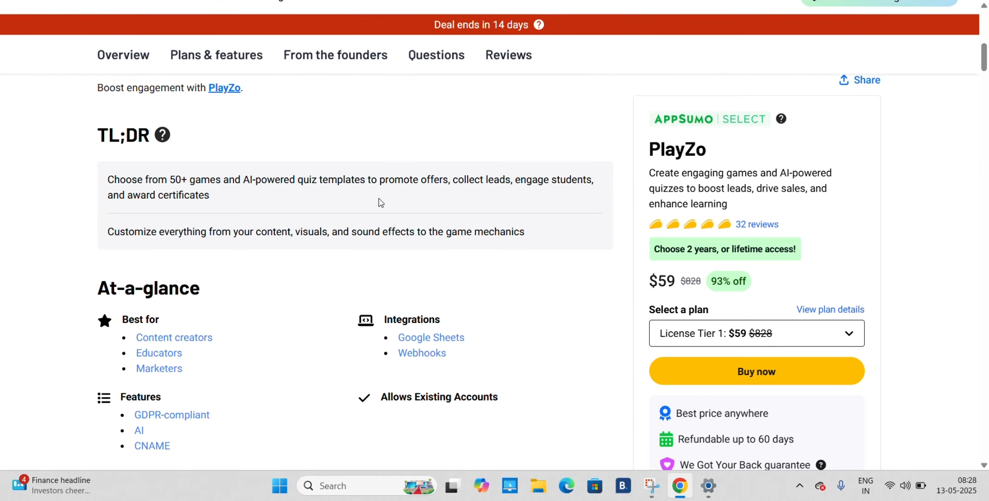
scroll(378, 202, "down", 2)
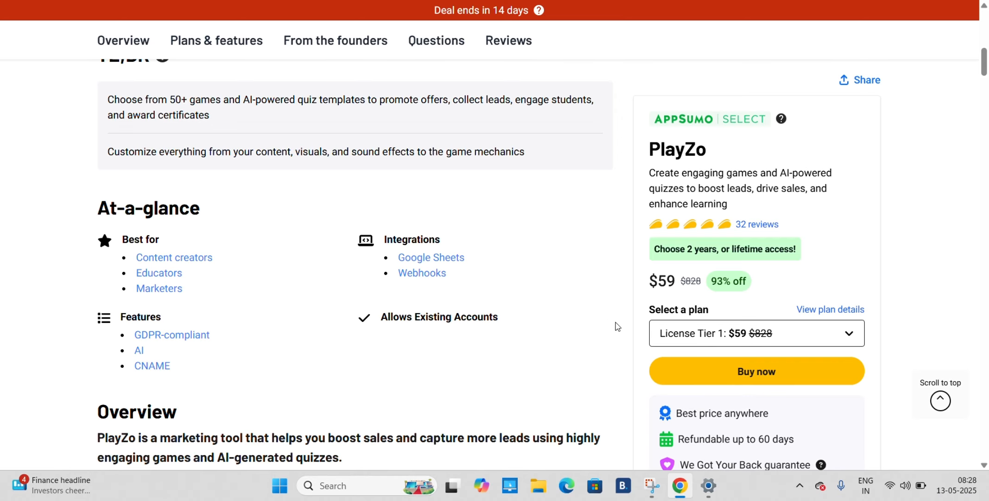
scroll(617, 326, "down", 10)
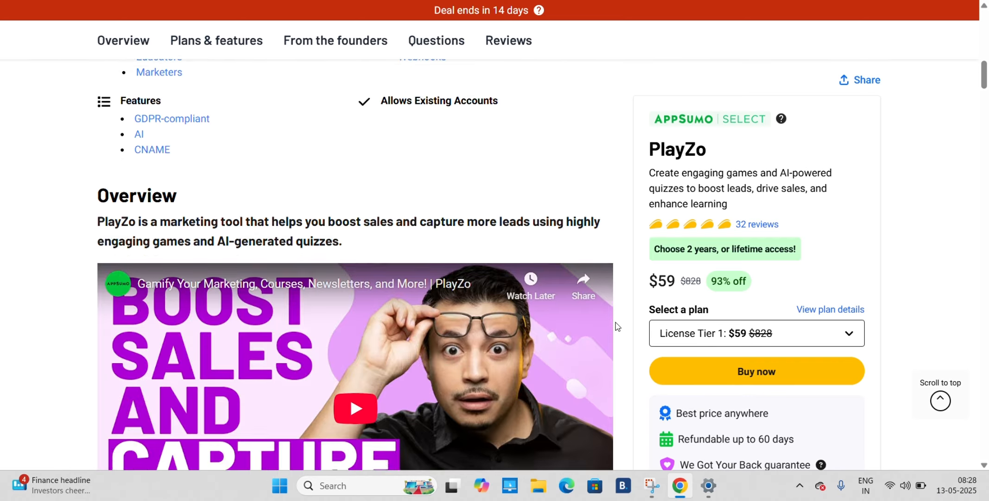
scroll(617, 326, "down", 20)
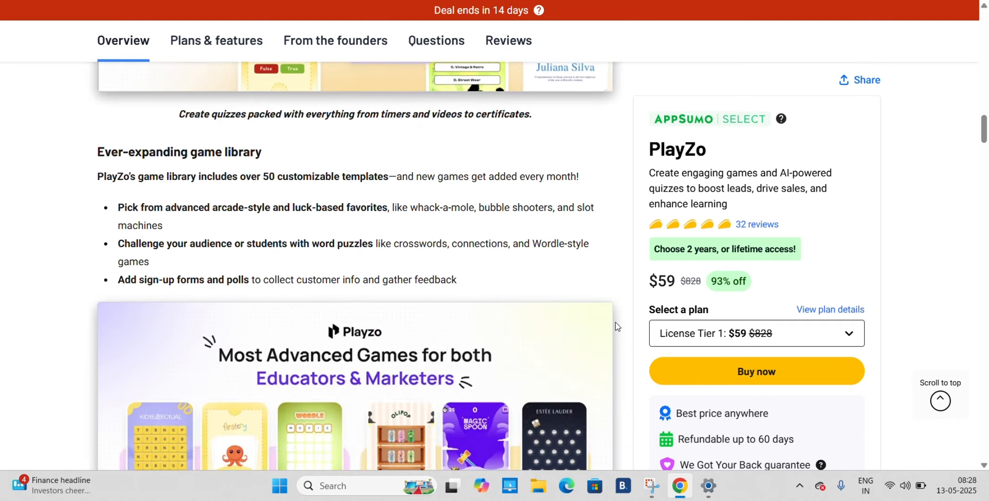
scroll(616, 325, "down", 20)
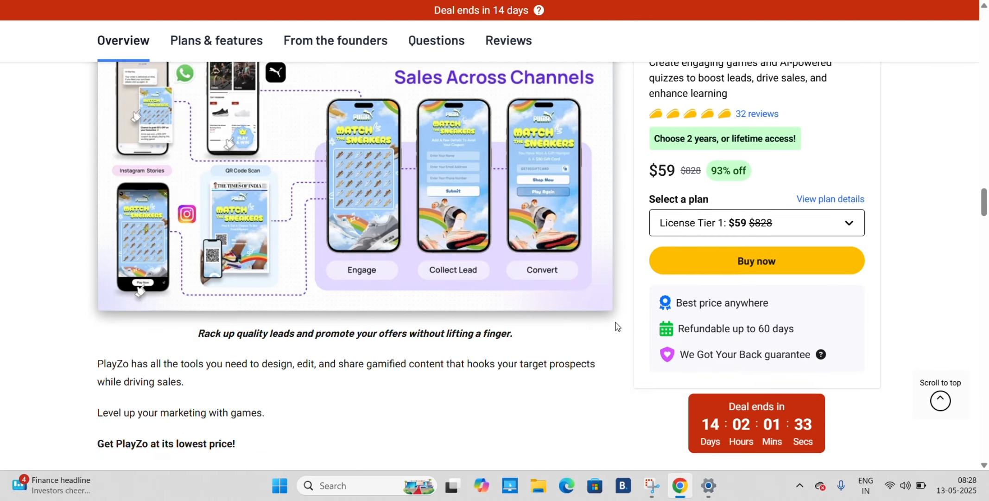
Compare the price, monthly views and CNAME records across lifetime License Tiers 1 to 5 in Plans & features
scroll(617, 326, "down", 2)
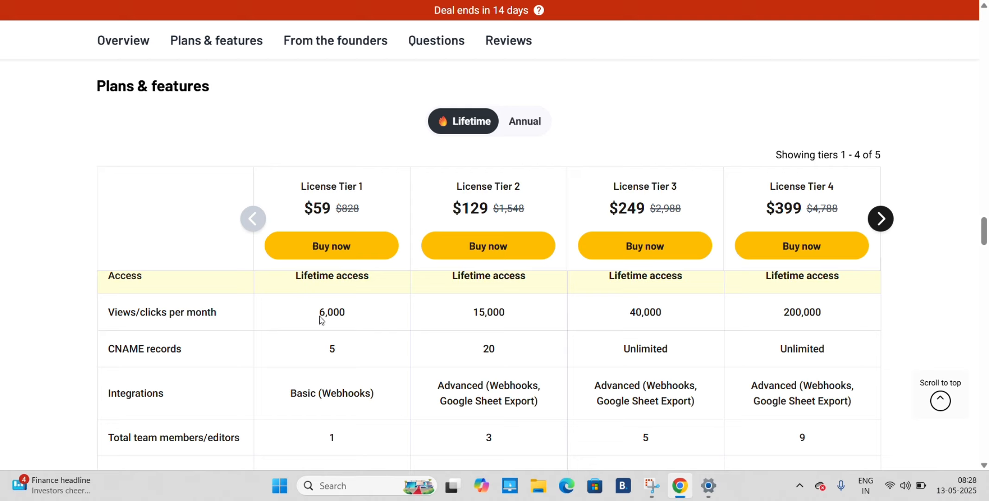
left_click(880, 219)
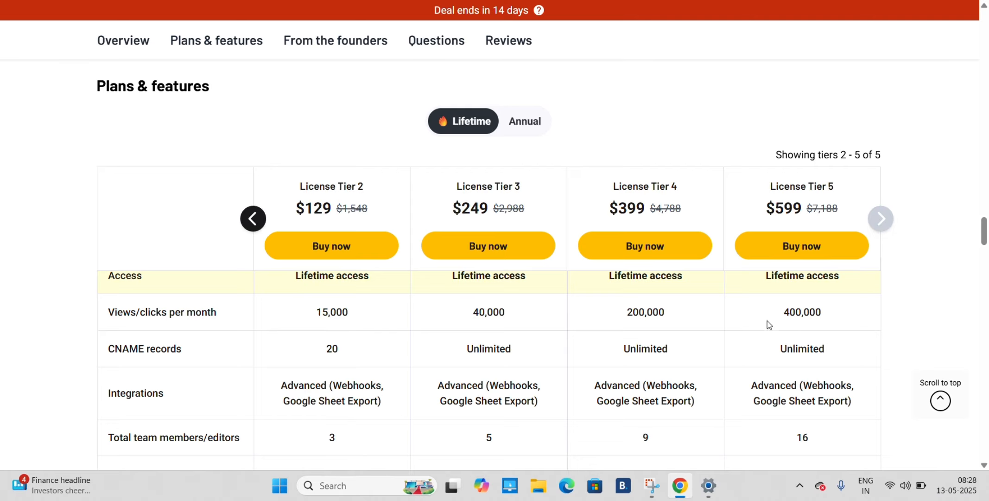
left_click(245, 221)
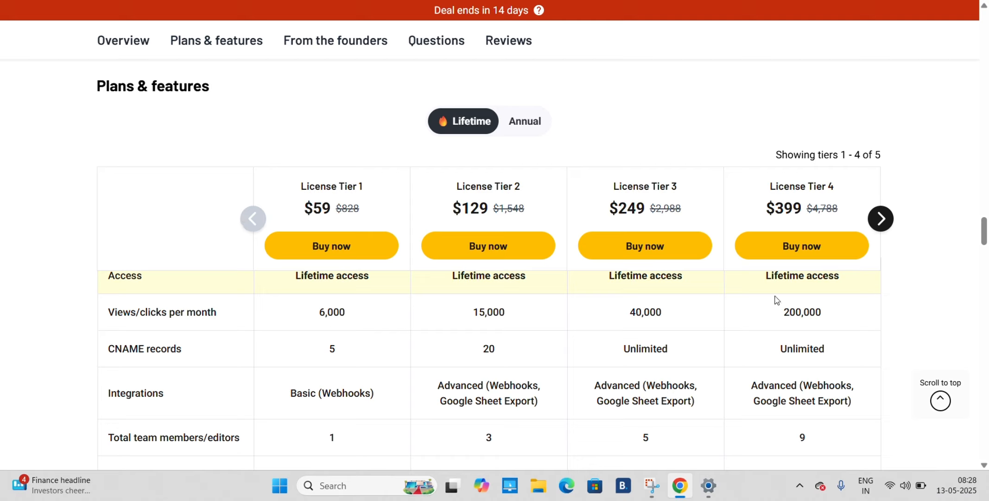
left_click(882, 220)
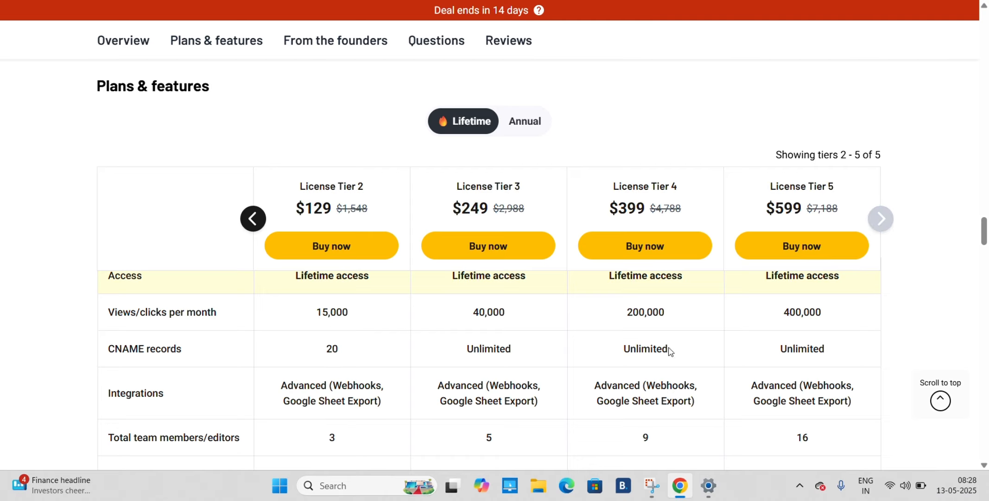
left_click(255, 218)
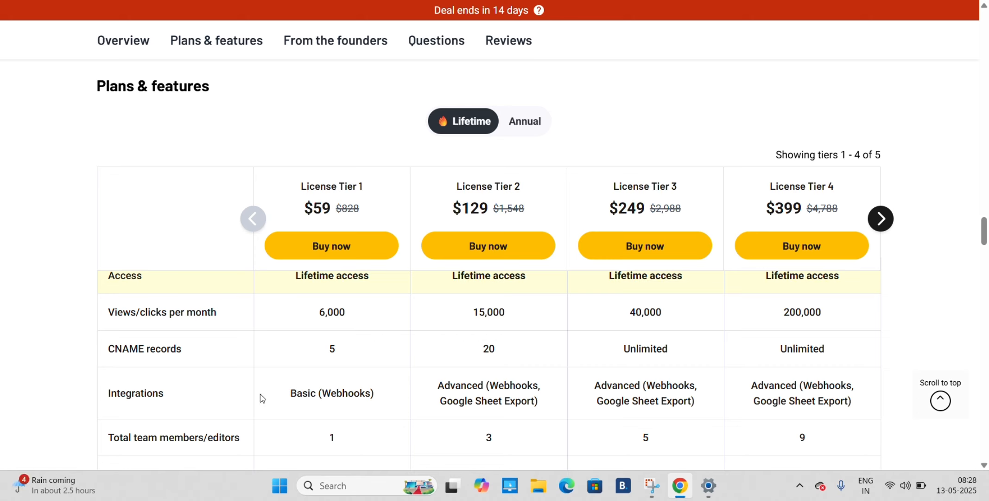
Compare the integrations, team members and monthly AI content generation credits across all five lifetime license tiers
scroll(260, 397, "down", 2)
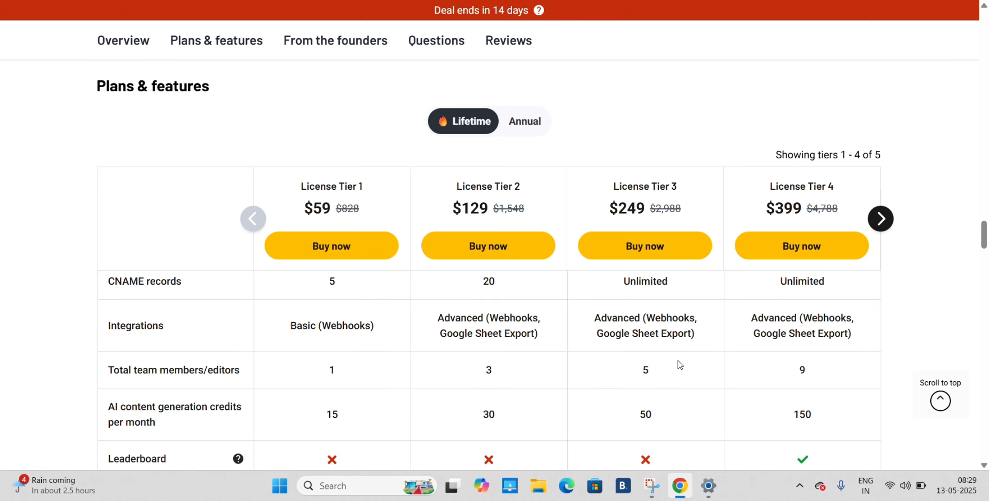
left_click(883, 216)
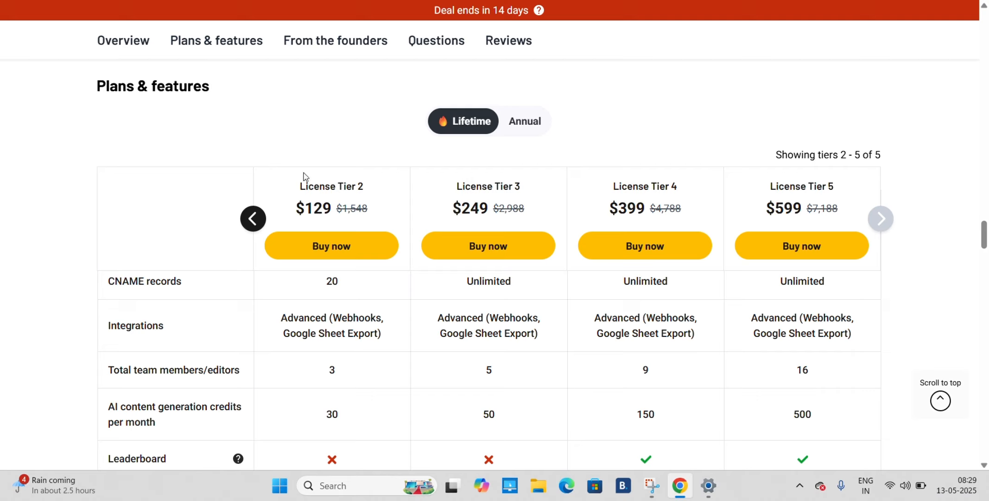
left_click(254, 219)
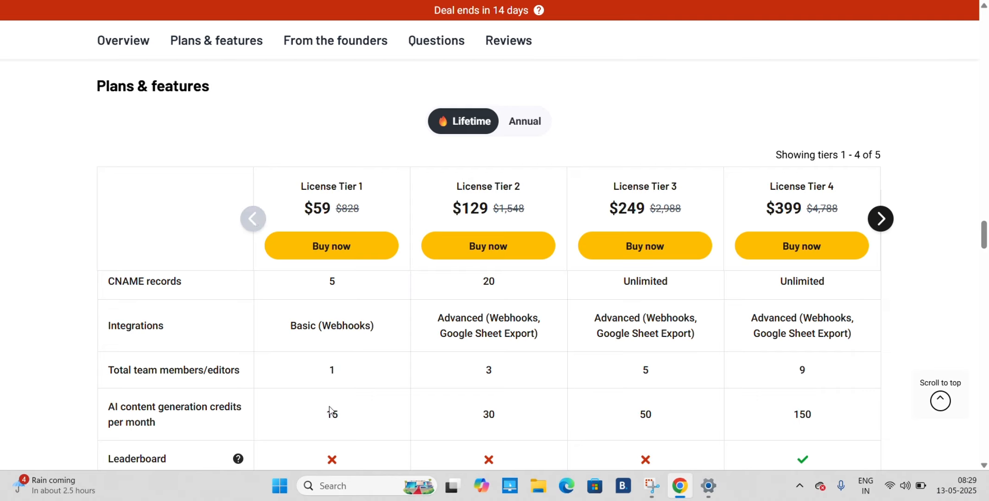
left_click(880, 219)
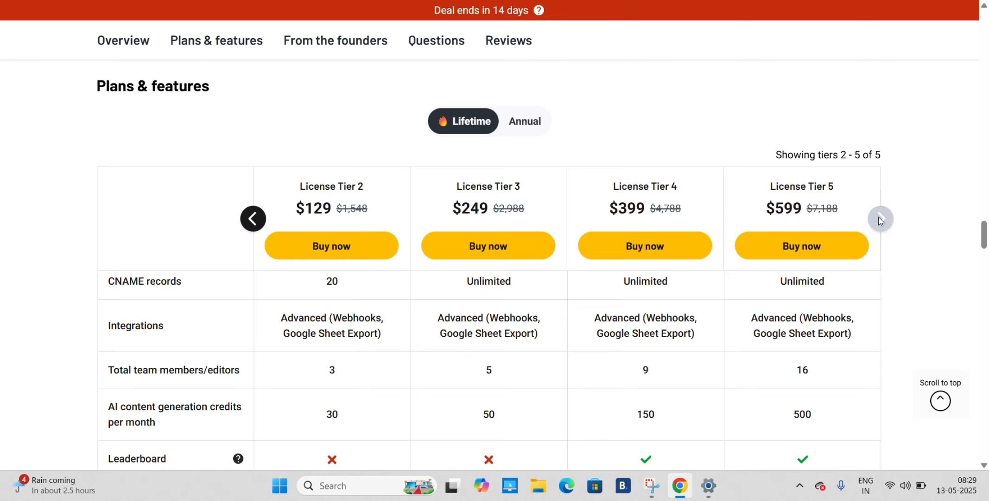
left_click(252, 218)
Review the leaderboard, watermark removal, custom sounds and custom game mechanics rows for lifetime License Tiers 1 to 4
scroll(351, 324, "down", 3)
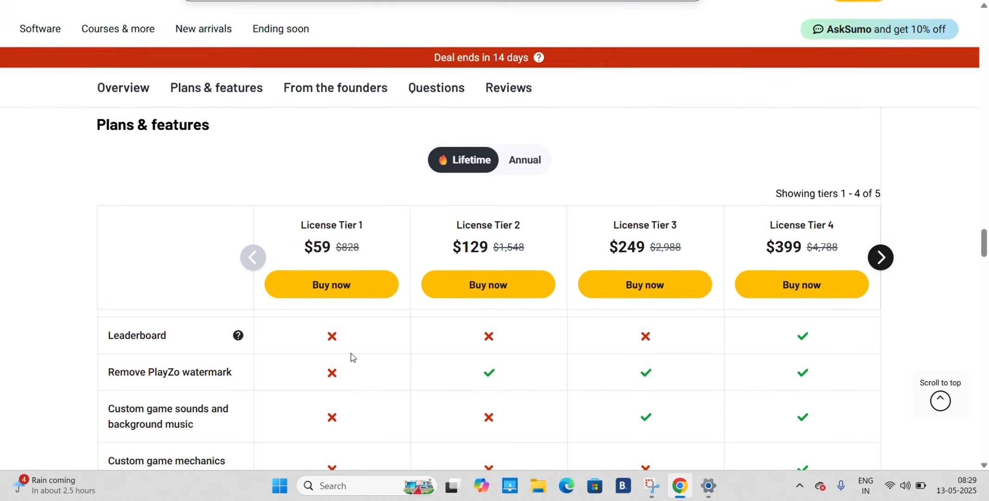
scroll(350, 356, "down", 3)
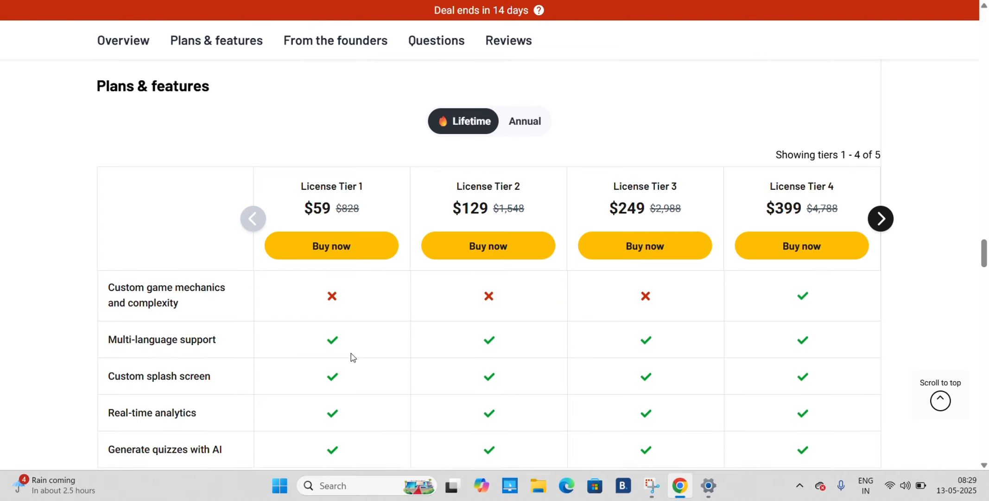
scroll(351, 356, "up", 5)
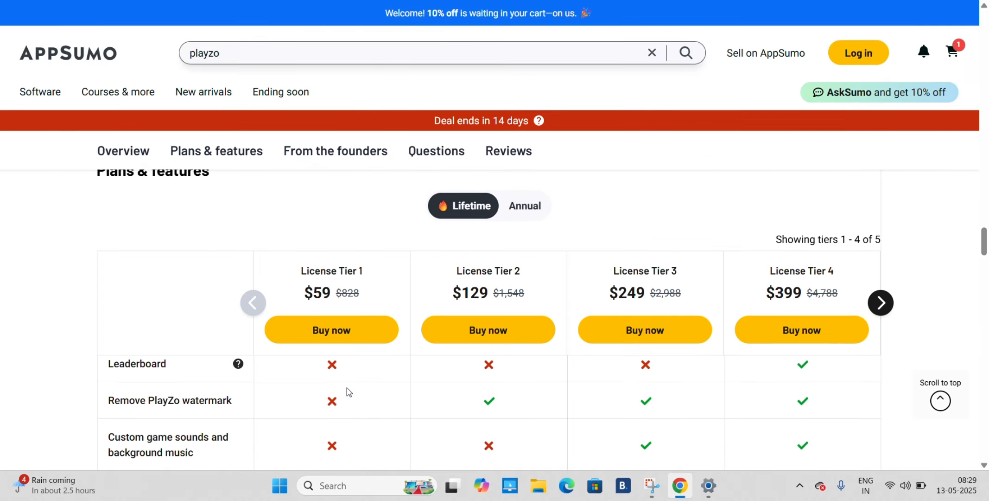
scroll(352, 413, "up", 3)
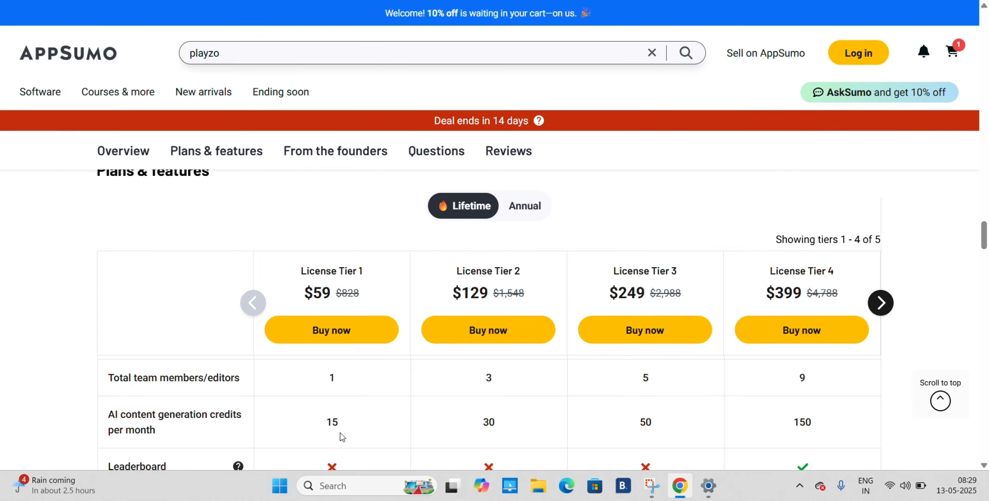
scroll(340, 437, "down", 5)
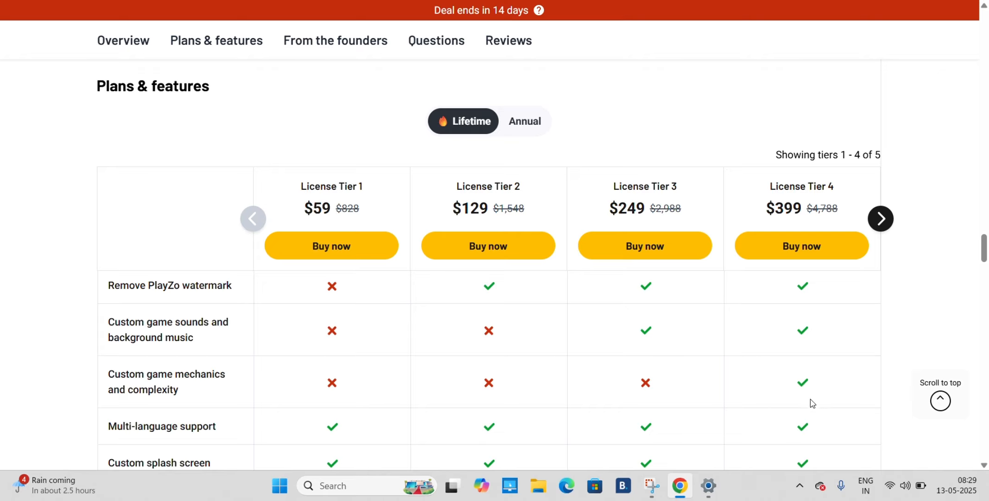
Review the Annual pricing for License Tier 6 with its included features, and return to the Lifetime plans
left_click(525, 126)
scroll(496, 260, "up", 5)
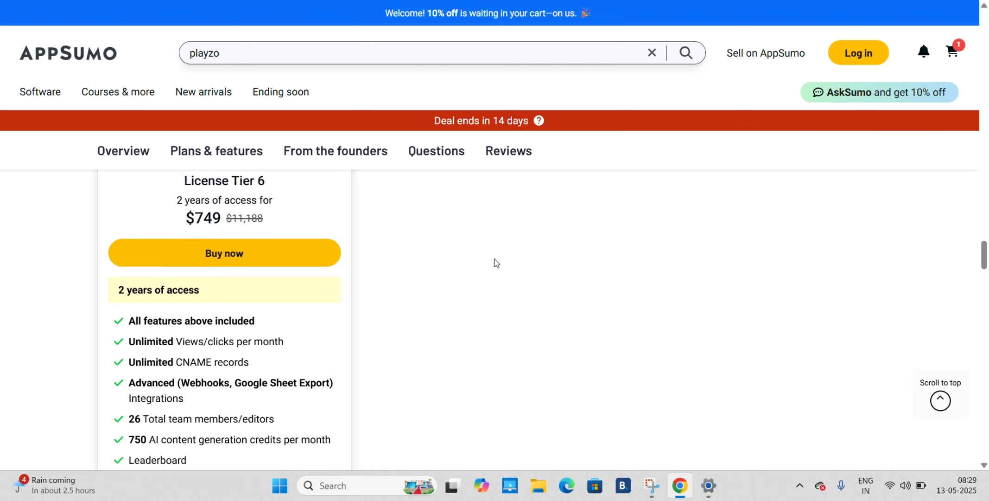
scroll(405, 372, "down", 3)
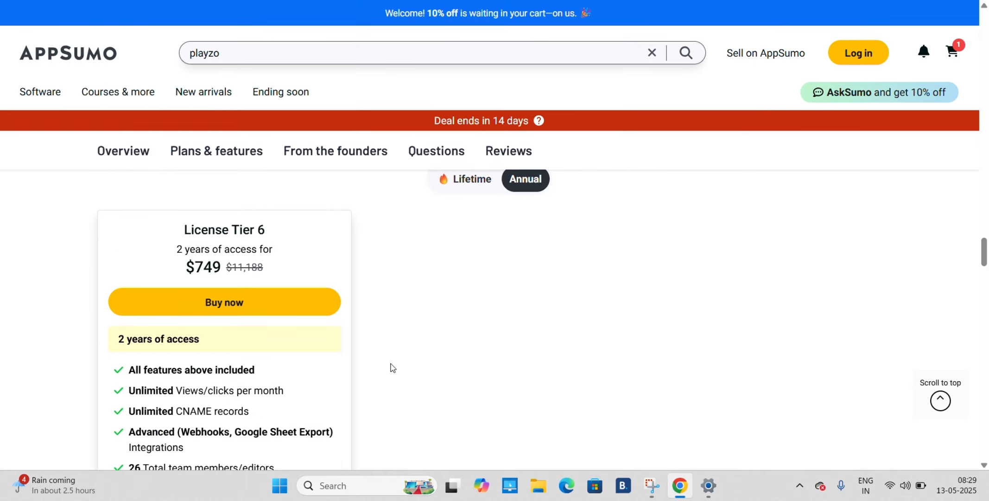
scroll(146, 402, "down", 1)
scroll(153, 391, "down", 1)
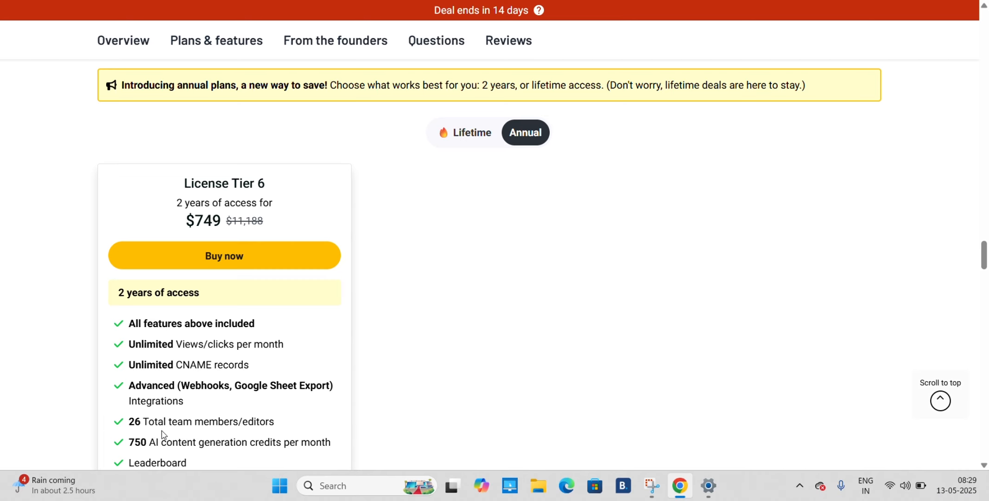
scroll(183, 434, "down", 4)
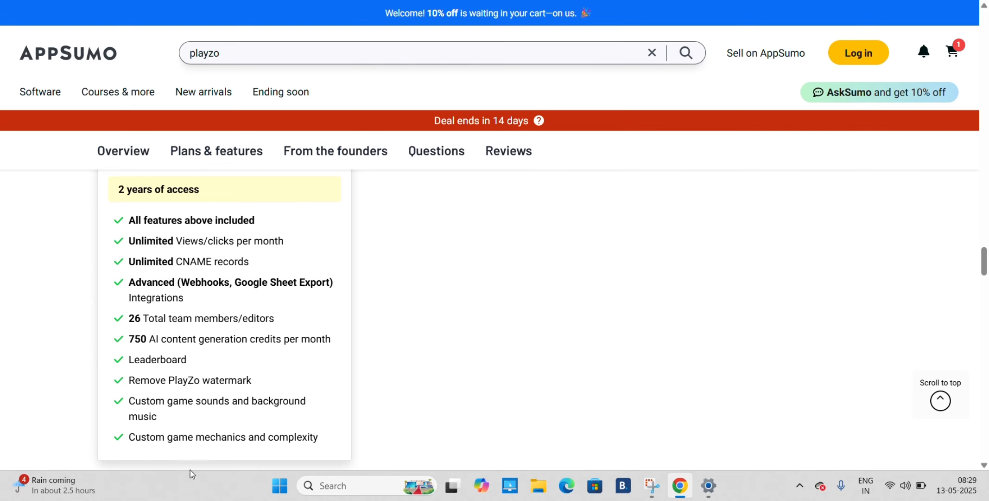
scroll(511, 330, "up", 5)
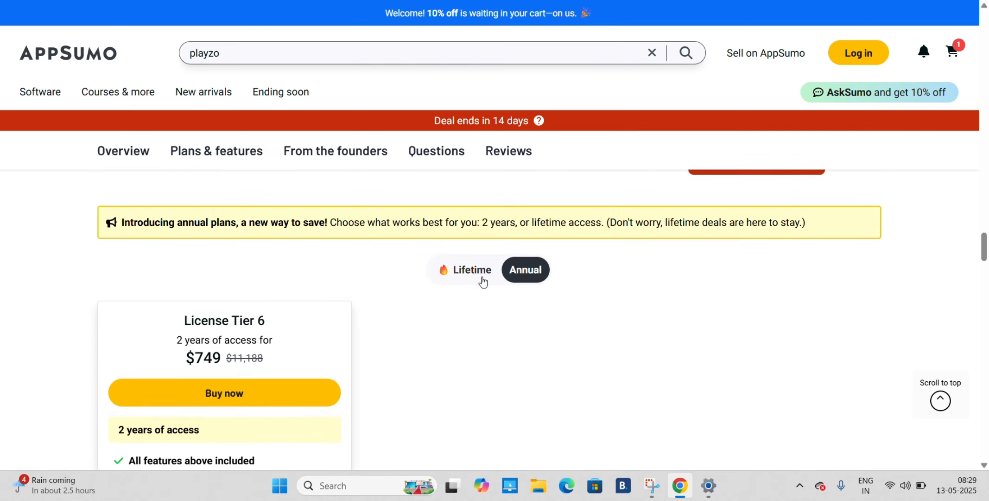
left_click(473, 267)
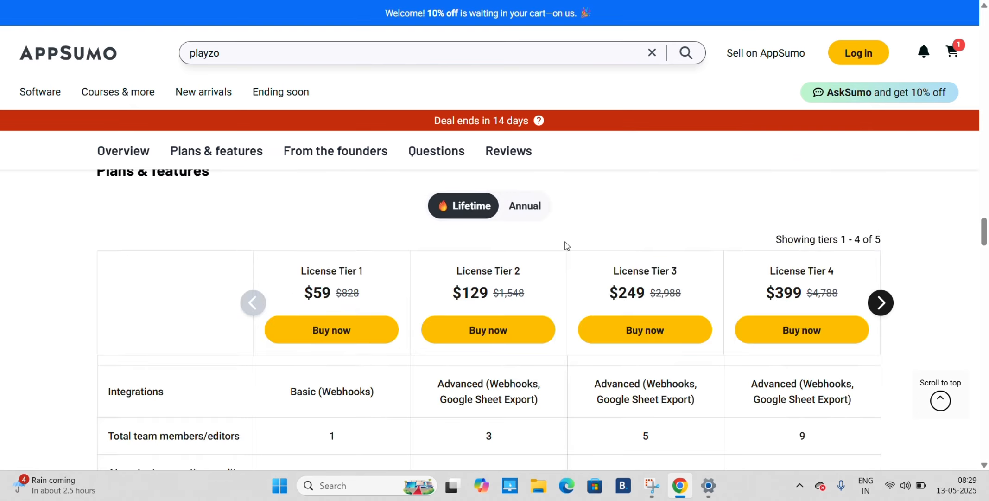
scroll(956, 330, "down", 2)
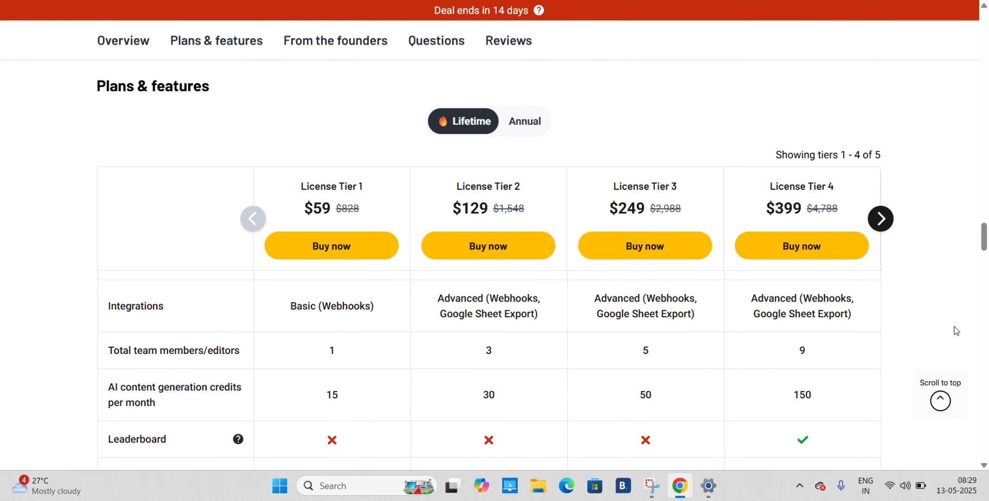
Switch to the Playzo web app and view the existing games on its Dashboard
key("ctrl+Tab")
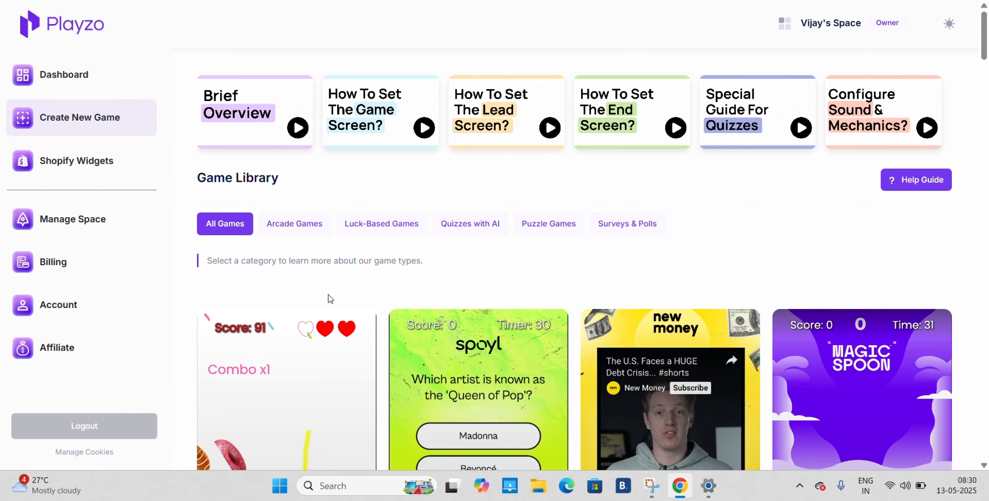
left_click(80, 79)
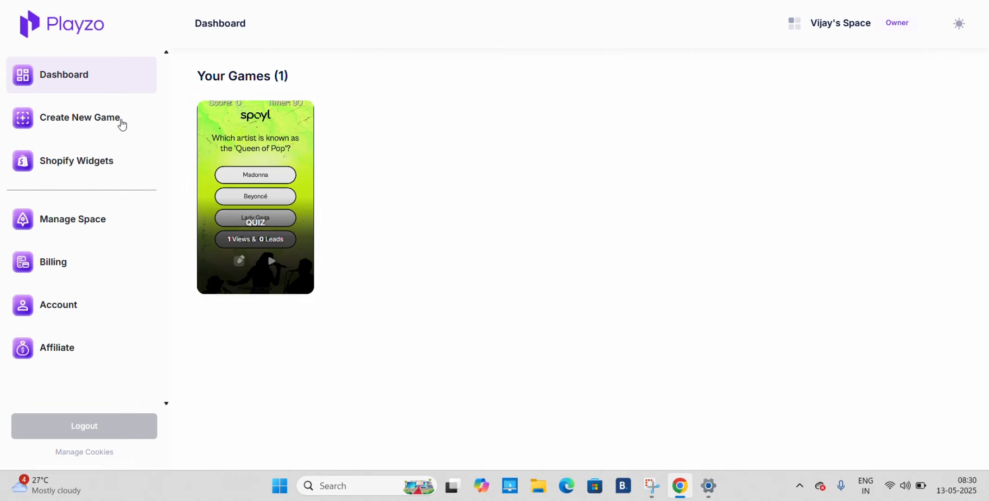
Open the Game Library for creating a new game and browse the templates under All Games
left_click(86, 119)
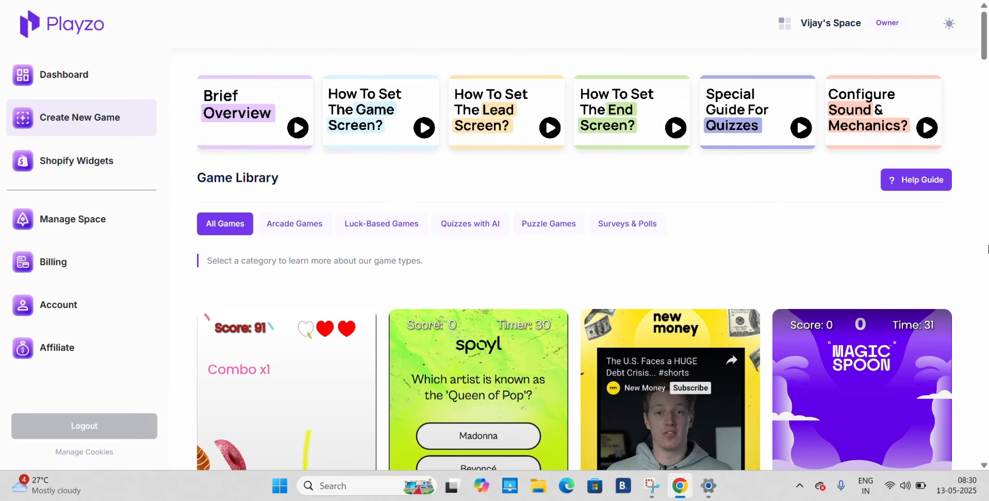
scroll(546, 264, "down", 15)
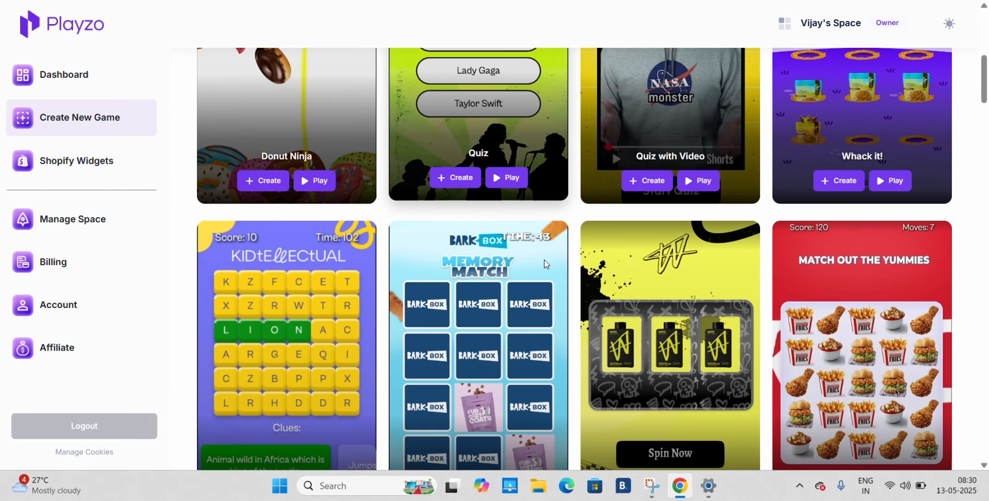
scroll(546, 263, "down", 9)
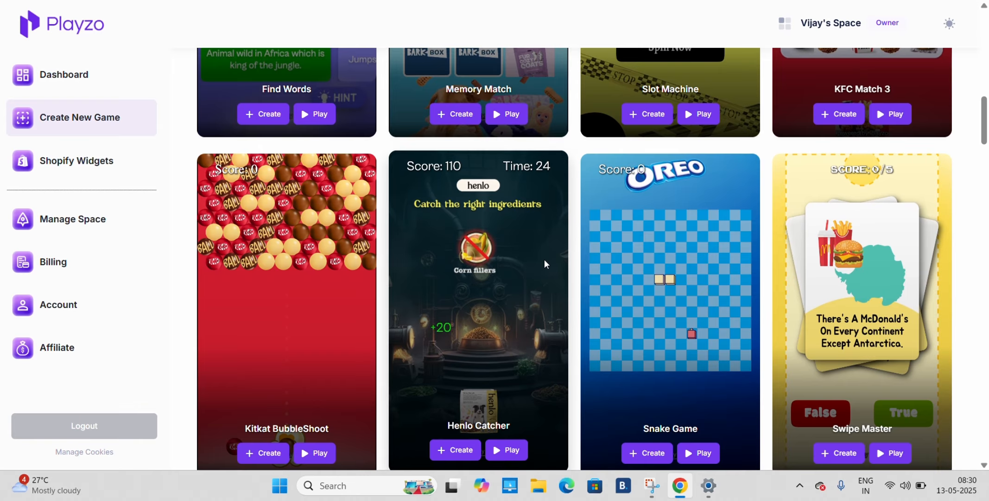
scroll(544, 260, "up", 20)
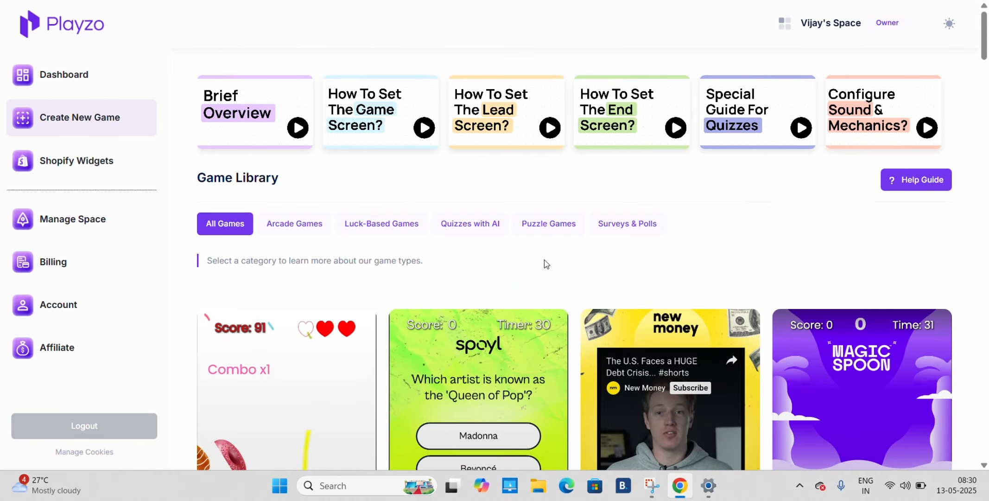
scroll(546, 263, "down", 1)
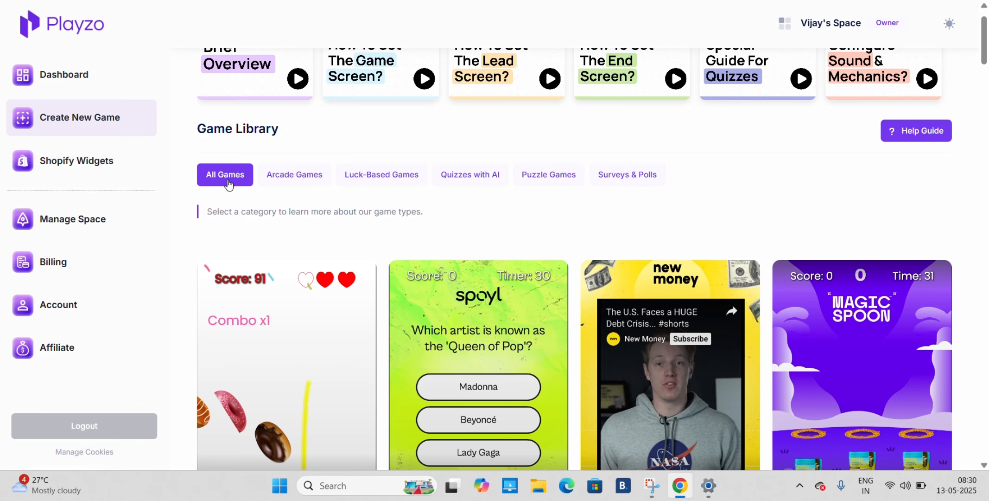
Browse the Arcade Games, Luck-Based Games, Quizzes with AI, Puzzle Games and Surveys & Polls categories in turn
left_click(289, 176)
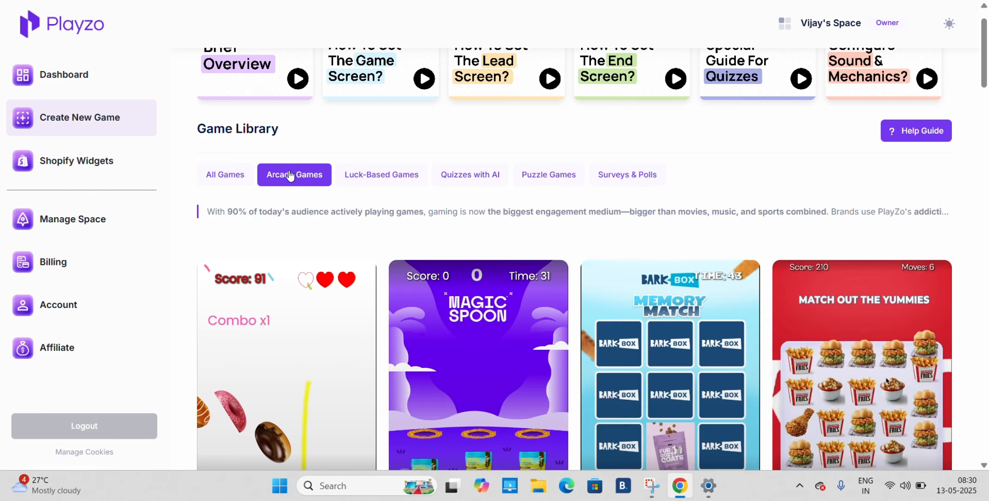
left_click(381, 183)
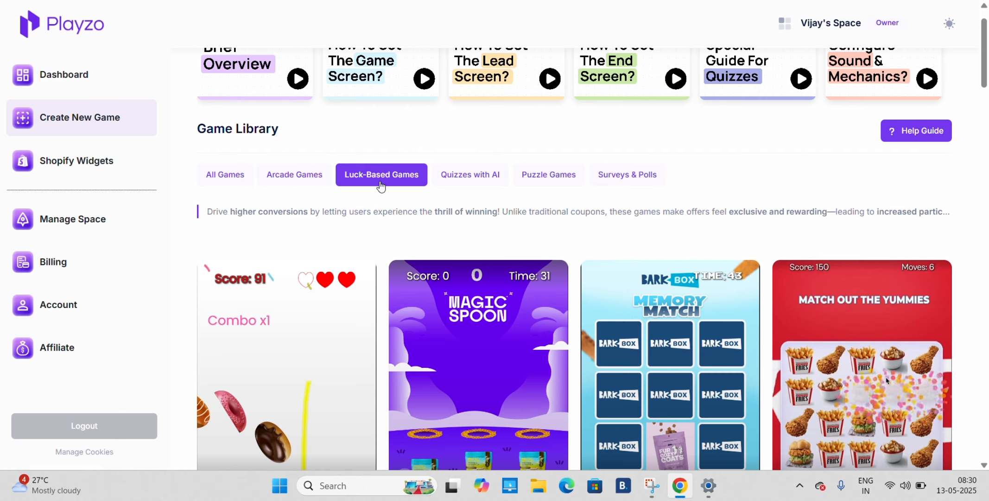
left_click(482, 178)
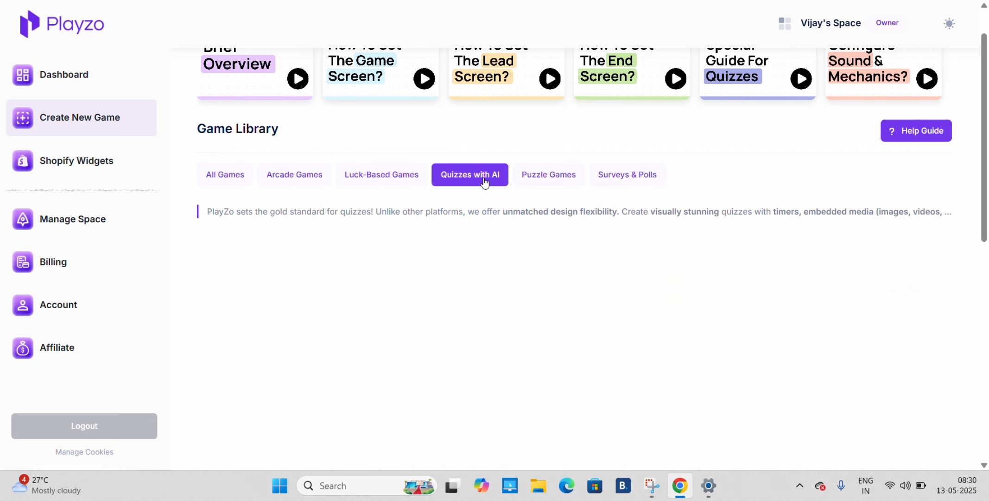
left_click(571, 180)
left_click(623, 180)
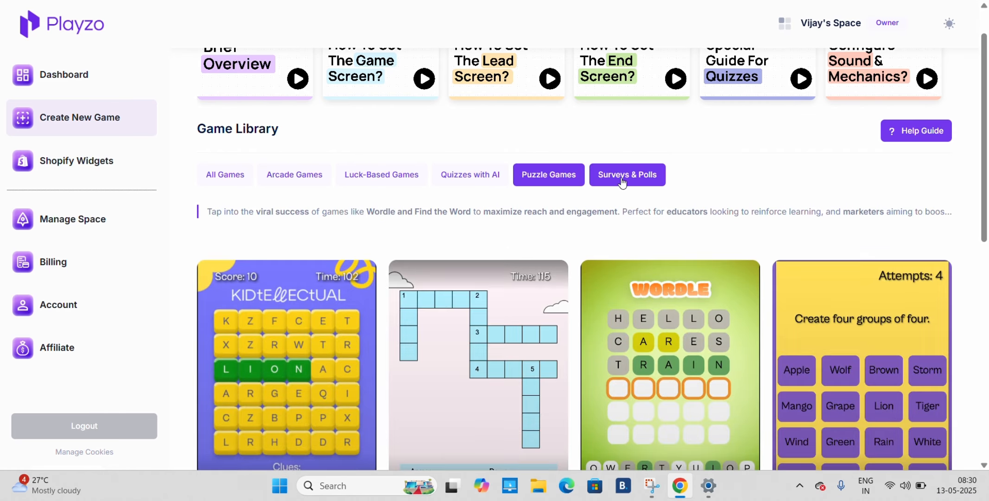
scroll(623, 183, "down", 1)
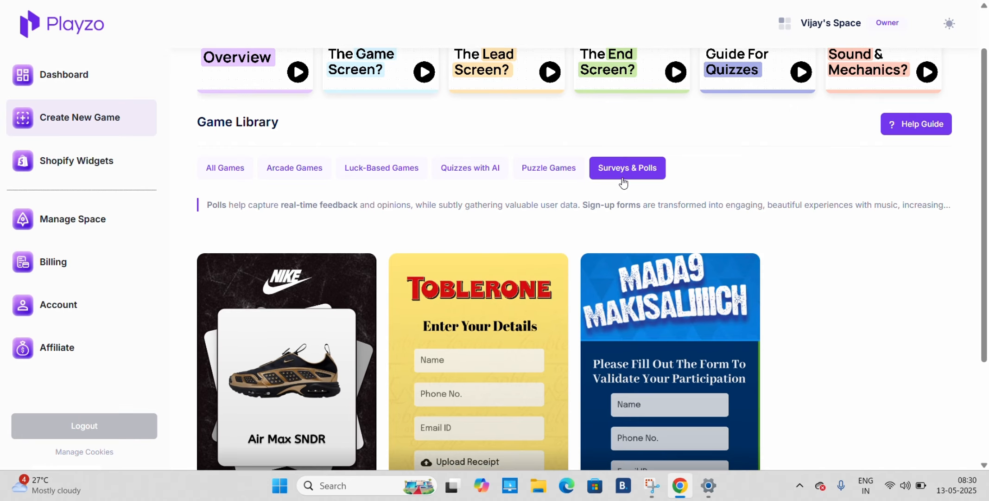
scroll(624, 183, "down", 1)
scroll(621, 184, "up", 1)
Return to the Quizzes with AI category and look through its quiz templates
left_click(547, 188)
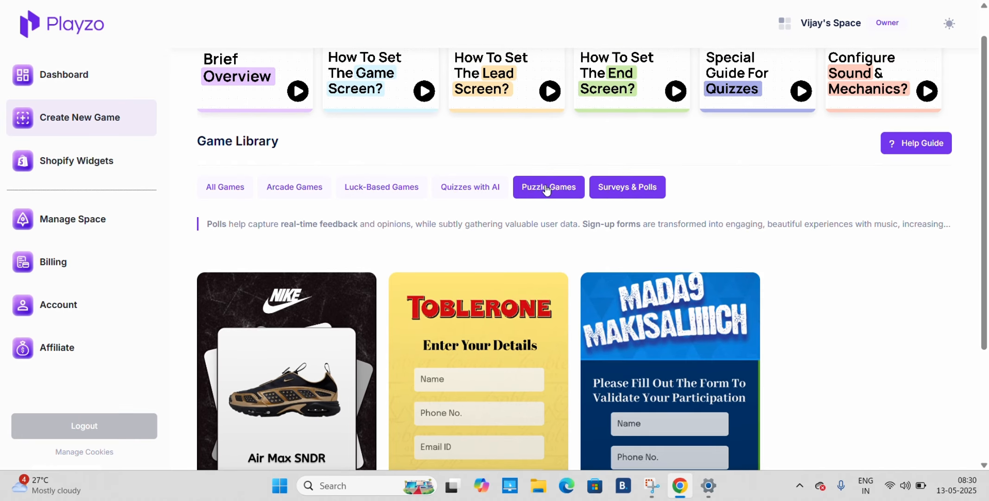
left_click(482, 186)
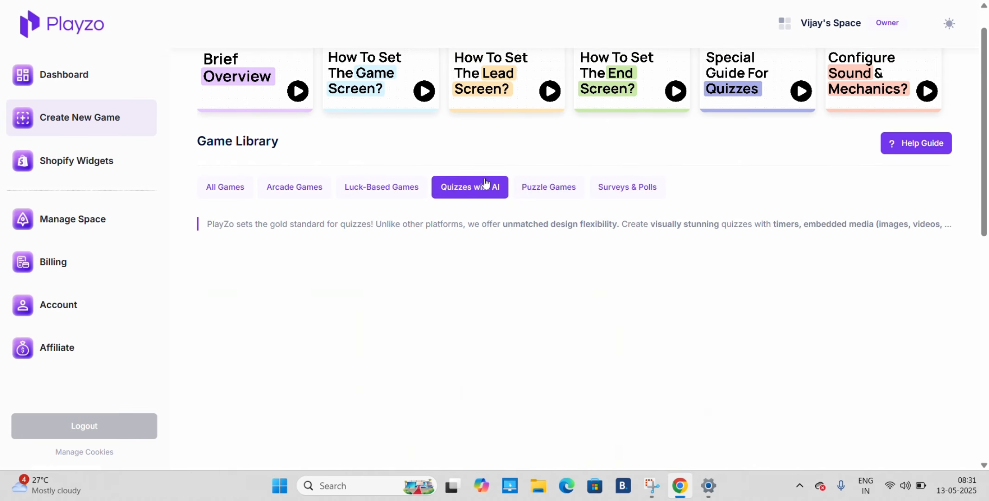
scroll(513, 211, "down", 7)
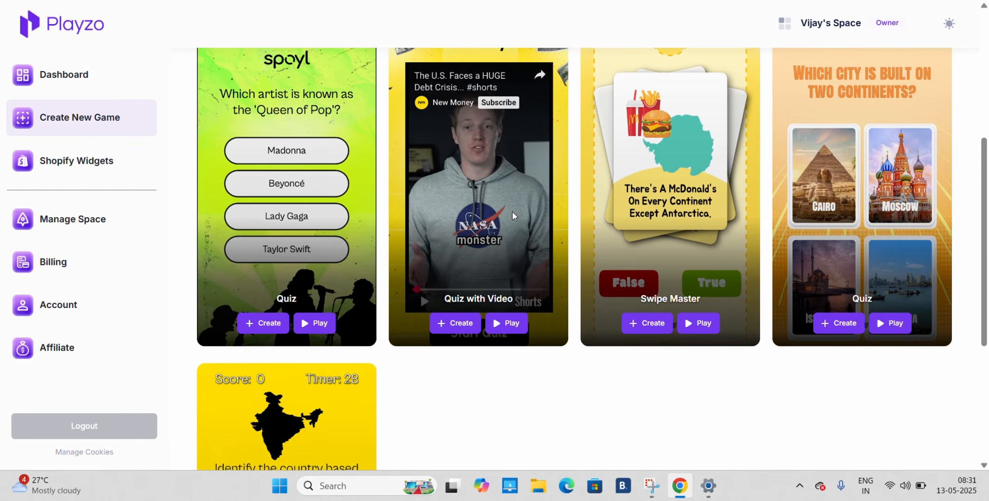
scroll(512, 215, "up", 3)
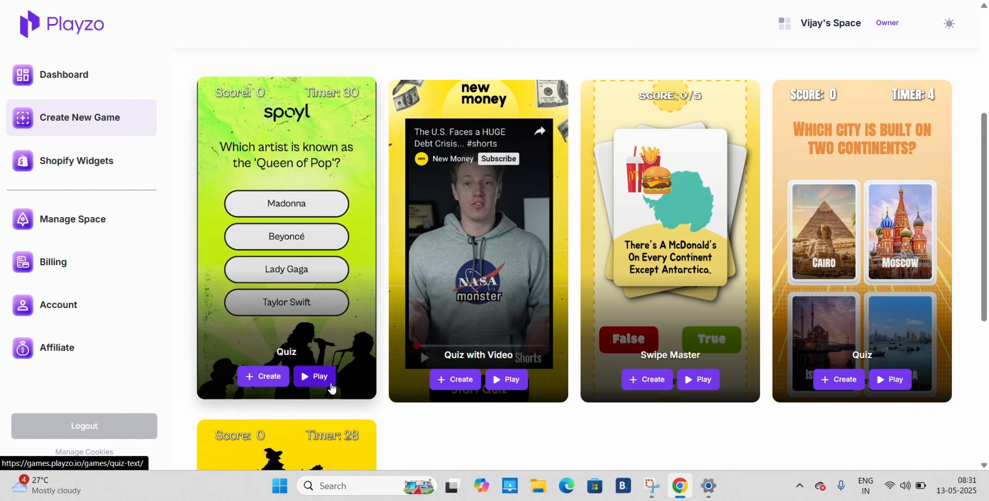
Play the demo of the spoyl Quiz template, answering Lady Gaga for 'Queen of Pop' and 1986 for the 'Thriller' release
left_click(324, 381)
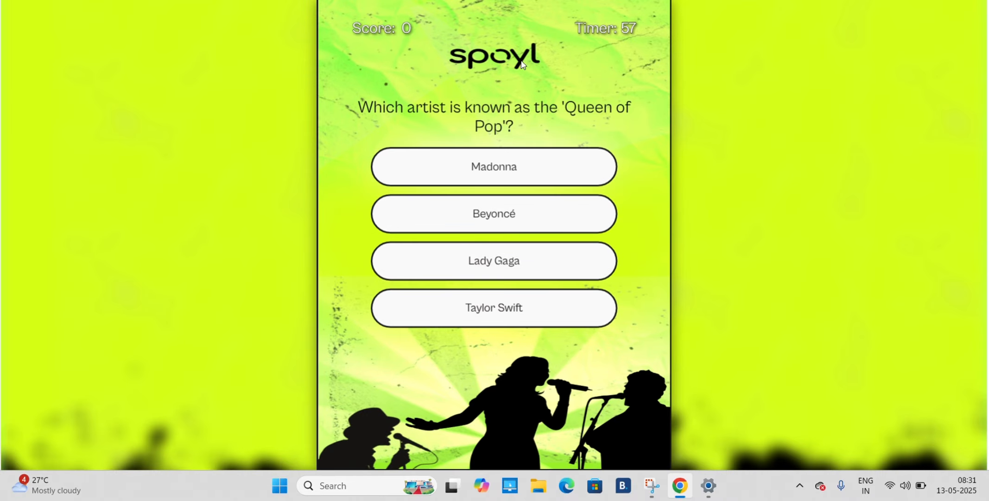
left_click(514, 267)
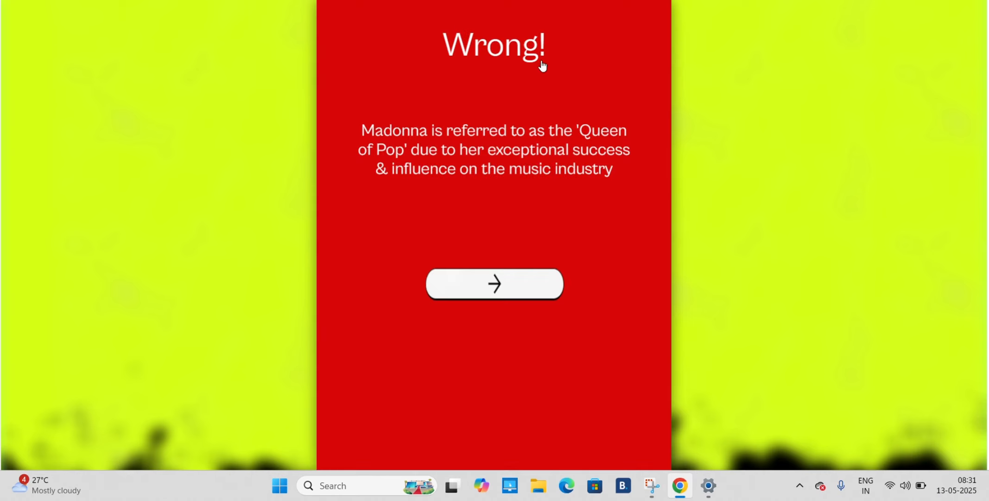
left_click(512, 288)
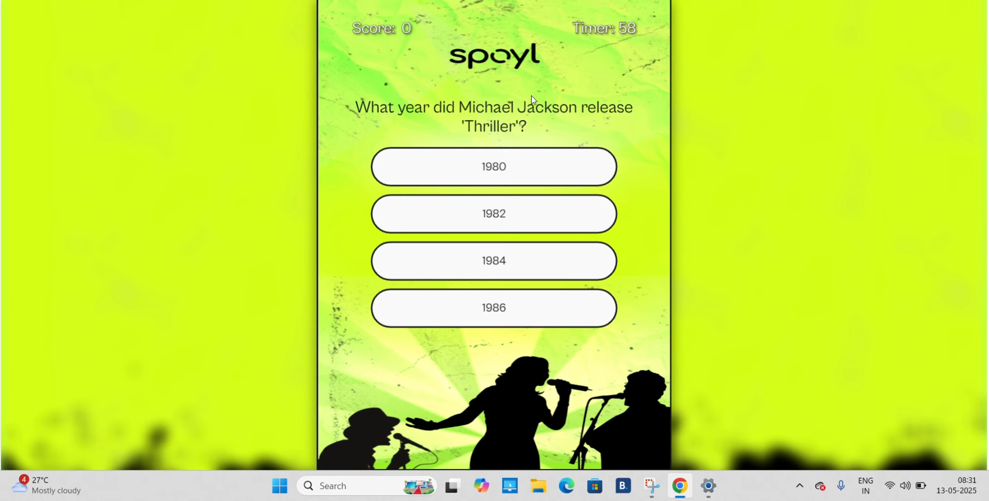
left_click(560, 297)
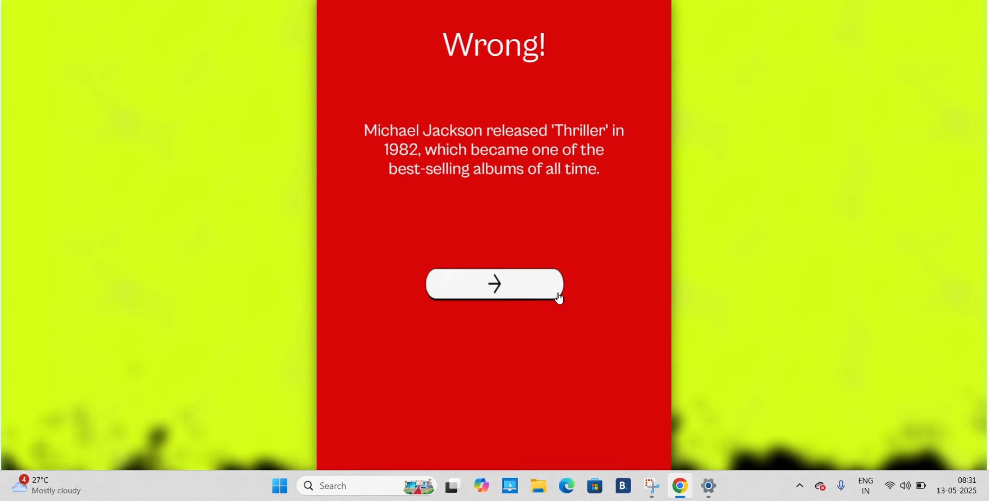
left_click(532, 285)
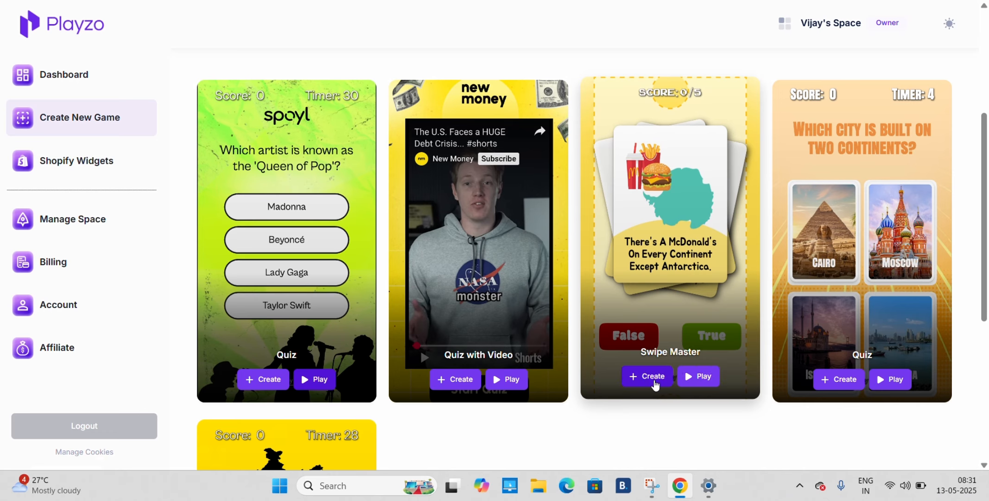
Create a game from the Swipe Master template with the campaign title QUIZ and start editing it
left_click(653, 377)
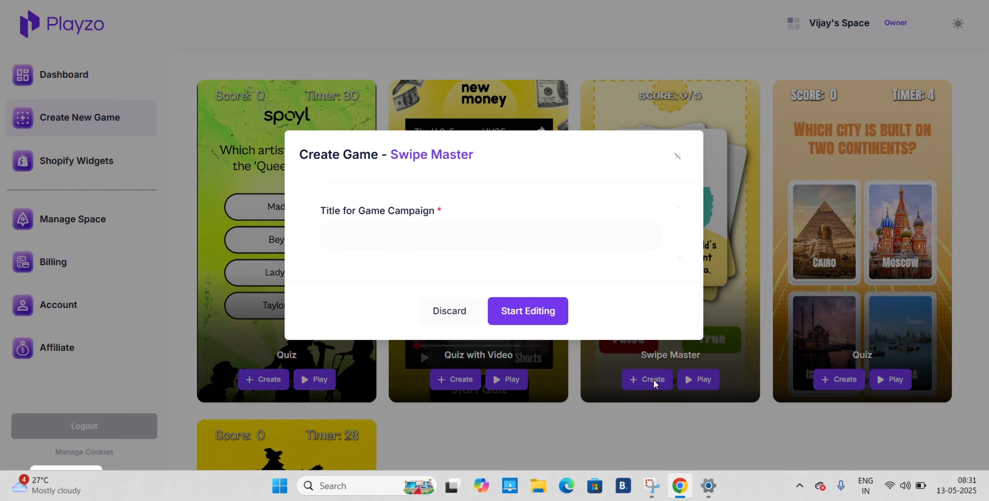
left_click(366, 233)
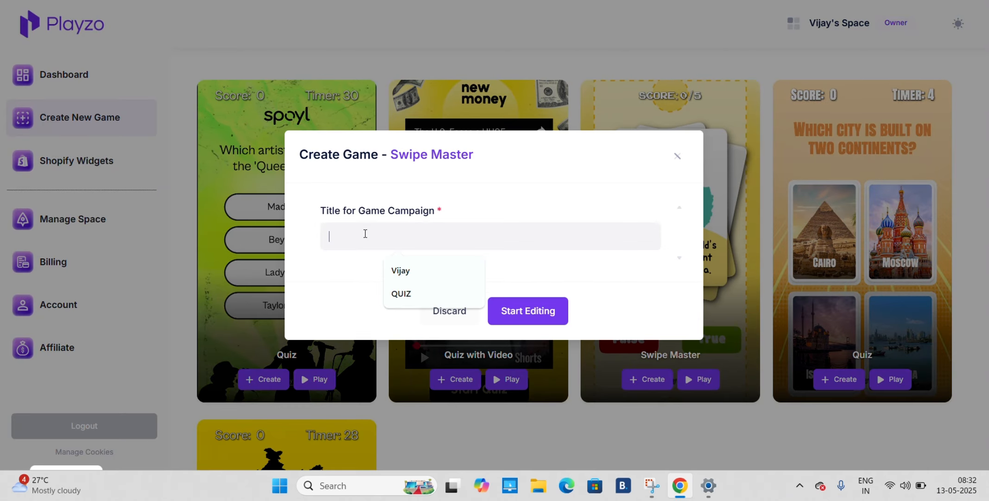
left_click(403, 292)
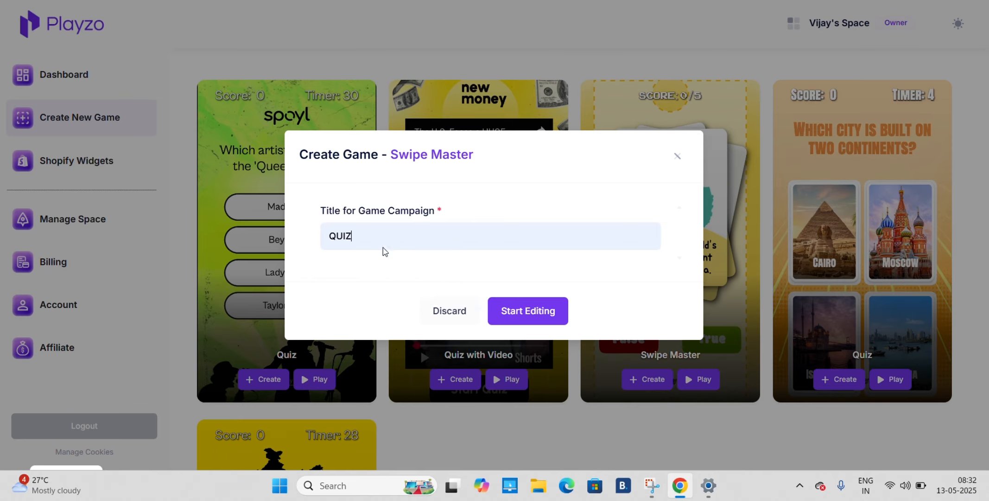
left_click(525, 320)
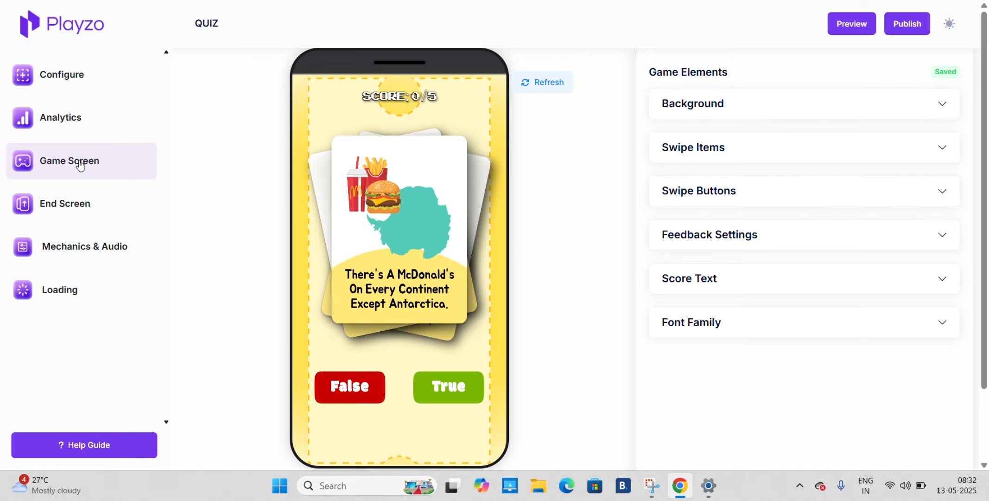
Review the End Screen elements, and the Background image options of the Game Screen
left_click(76, 203)
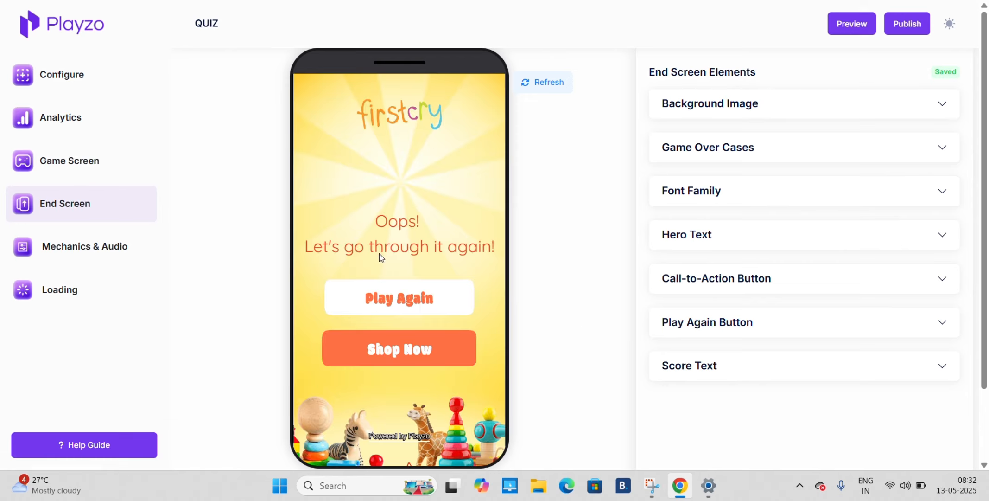
left_click(87, 163)
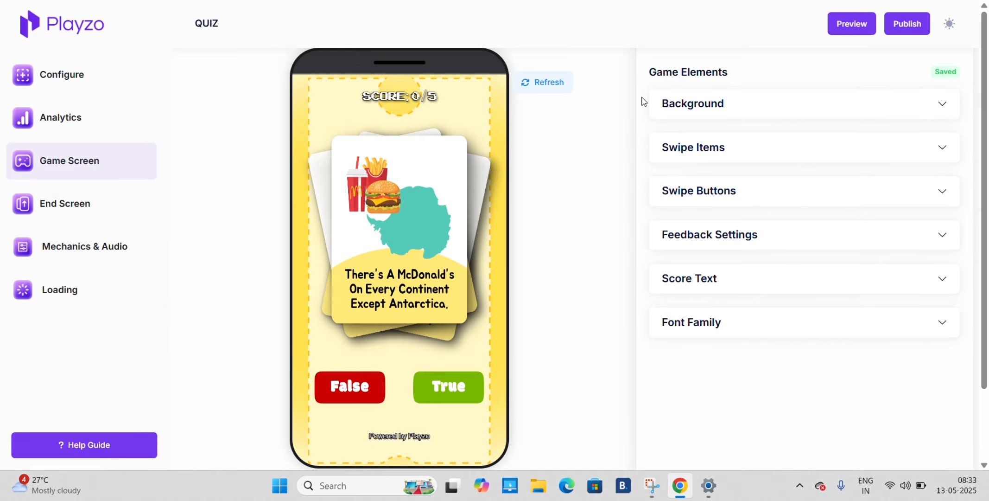
left_click(690, 105)
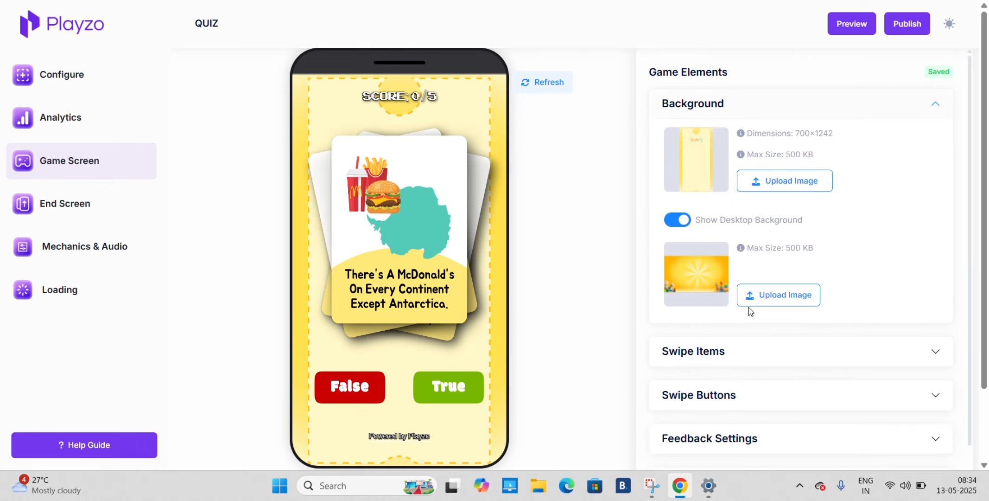
left_click(718, 112)
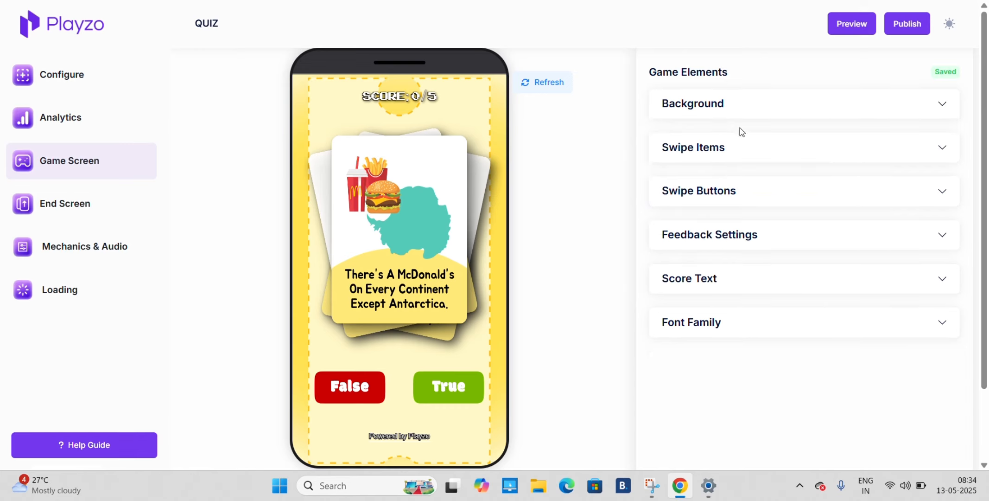
Expand the Game Screen's Swipe Items and review each card's image, correct direction and editing options
left_click(724, 150)
scroll(716, 307, "down", 3)
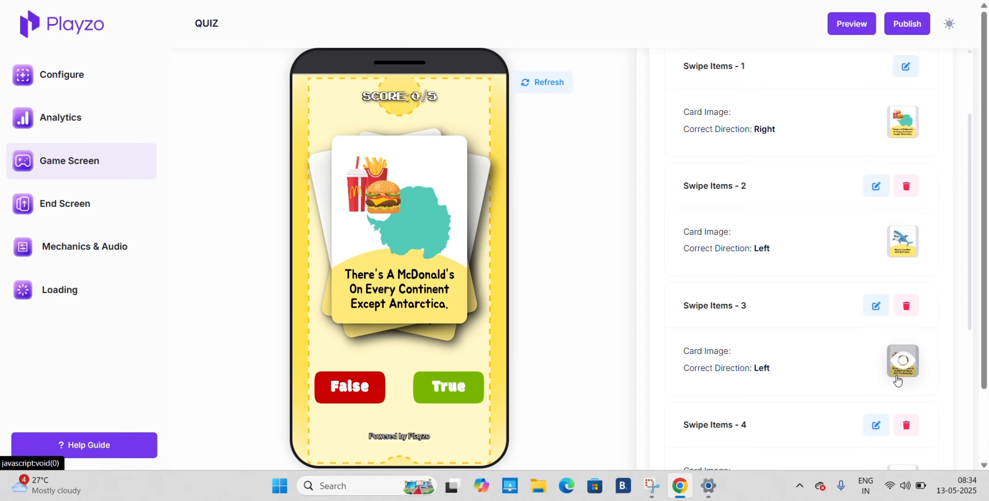
scroll(896, 370, "down", 3)
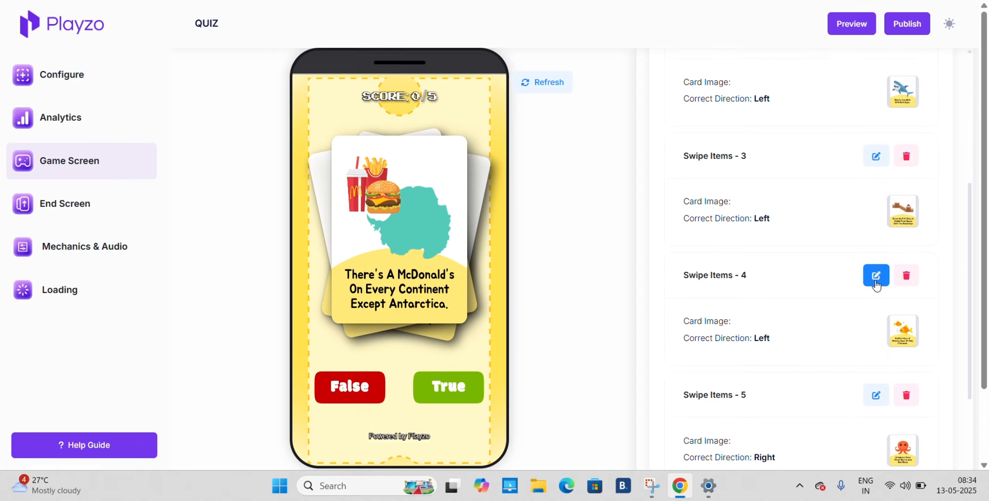
scroll(904, 378, "down", 1)
scroll(903, 382, "down", 3)
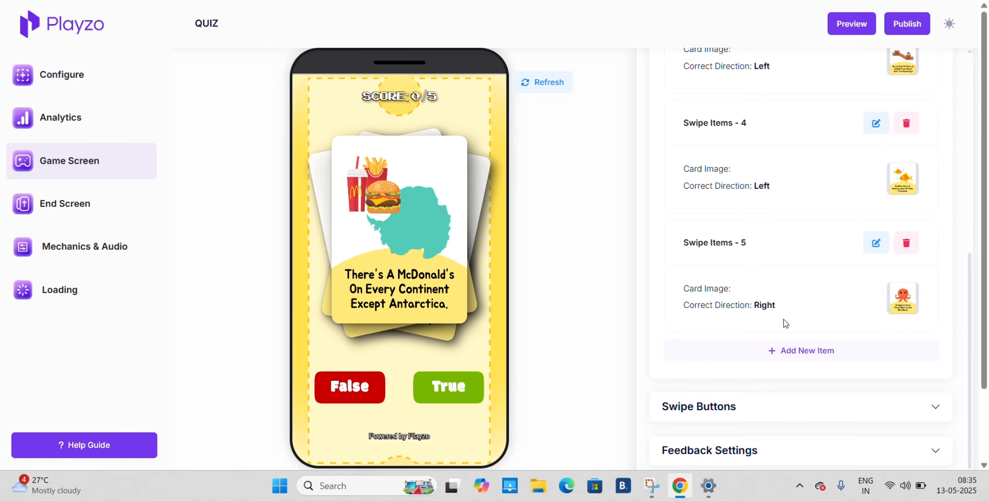
scroll(750, 180, "up", 10)
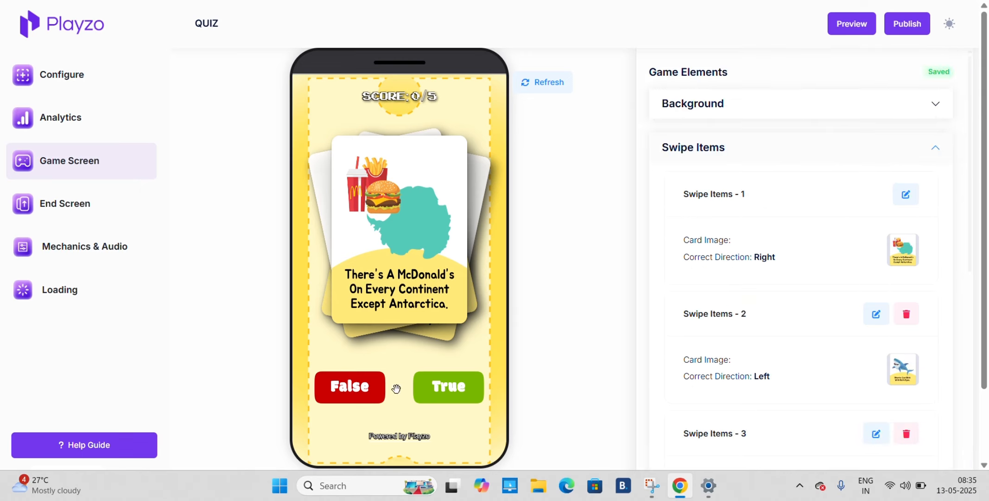
Play the quiz in the live preview, answering False for McDonald's, True for sharks, False for Great Wall, True for goldfish and True for octopuses
left_click(358, 389)
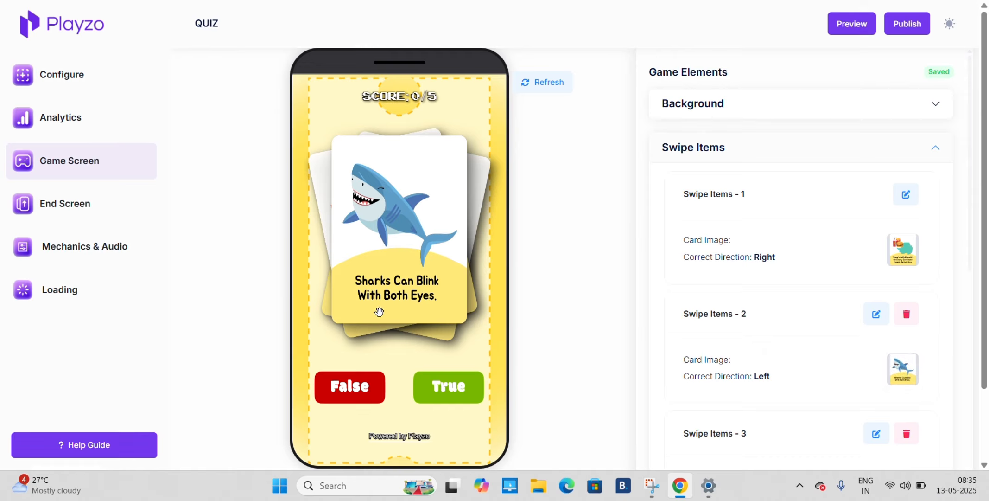
left_click(442, 392)
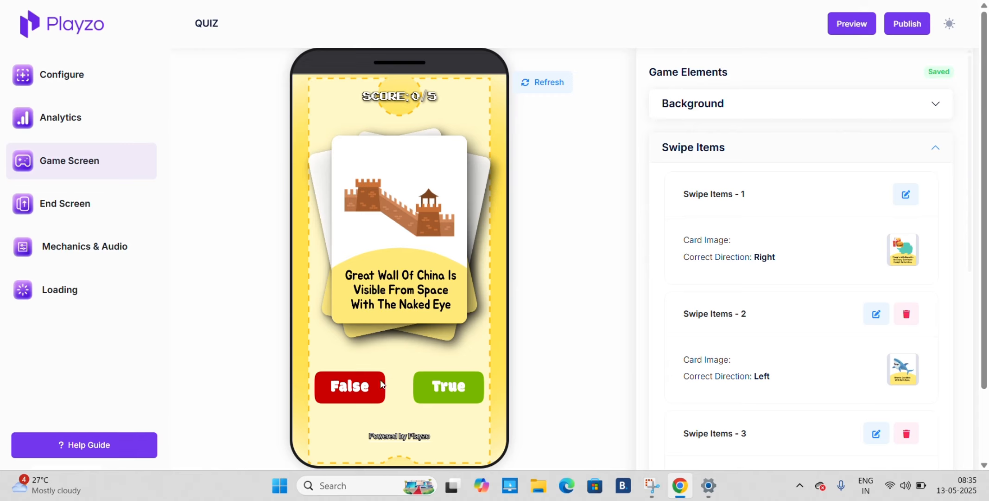
left_click(356, 386)
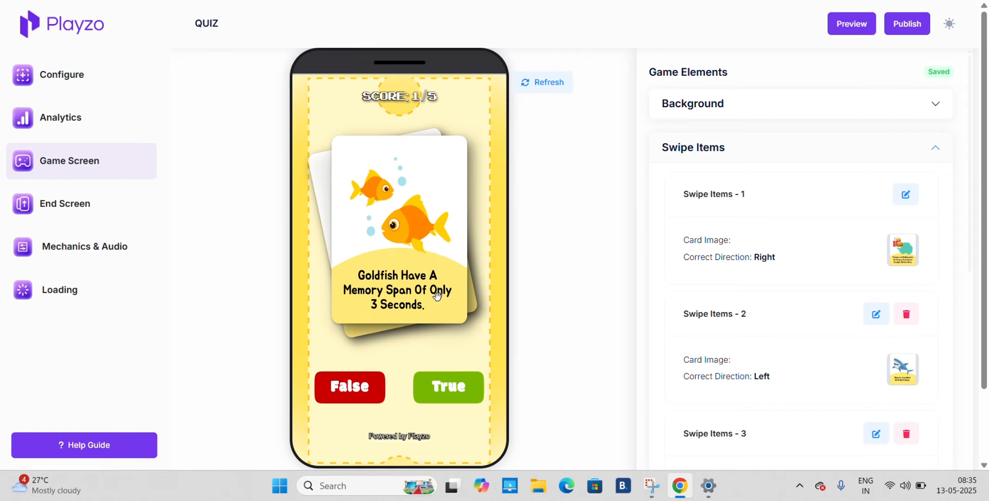
left_click(456, 386)
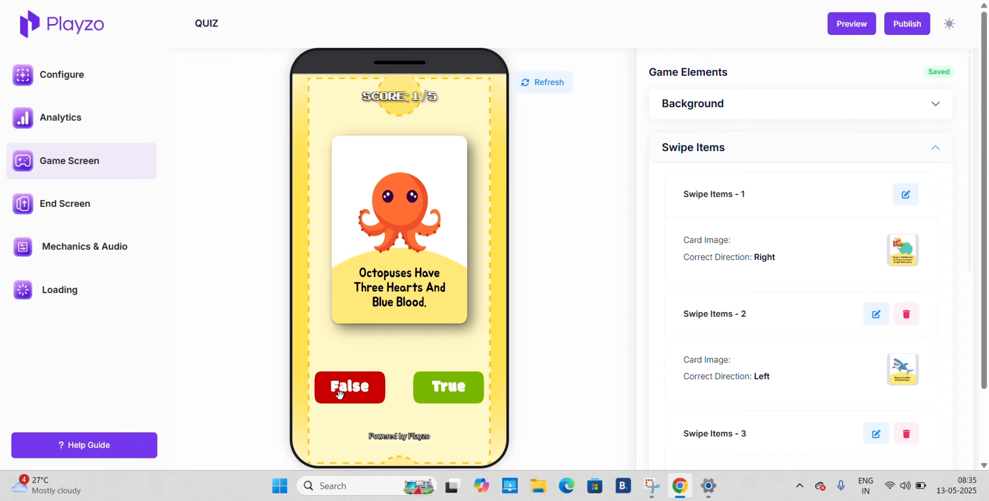
left_click(449, 376)
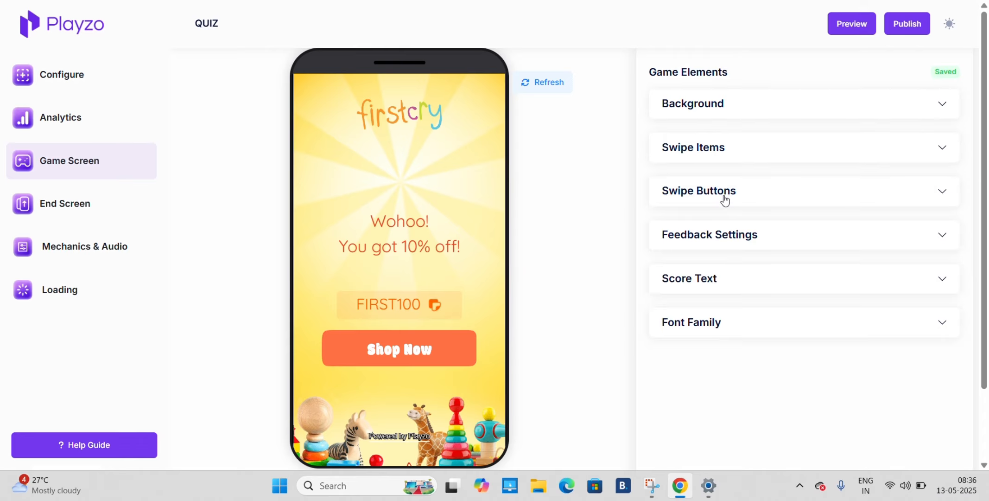
Review the Game Screen's Swipe Buttons settings, including the button images, size, position and gap between buttons
left_click(723, 197)
scroll(725, 199, "down", 1)
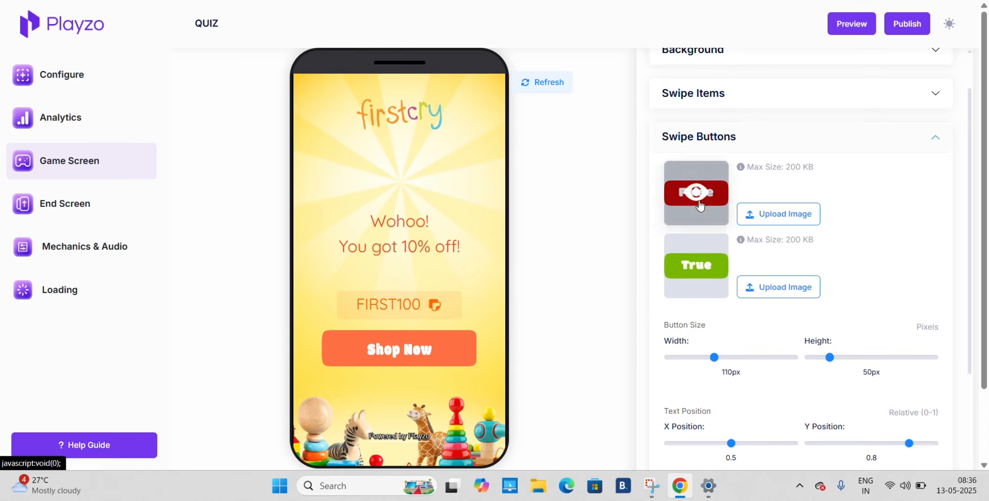
scroll(698, 333, "down", 2)
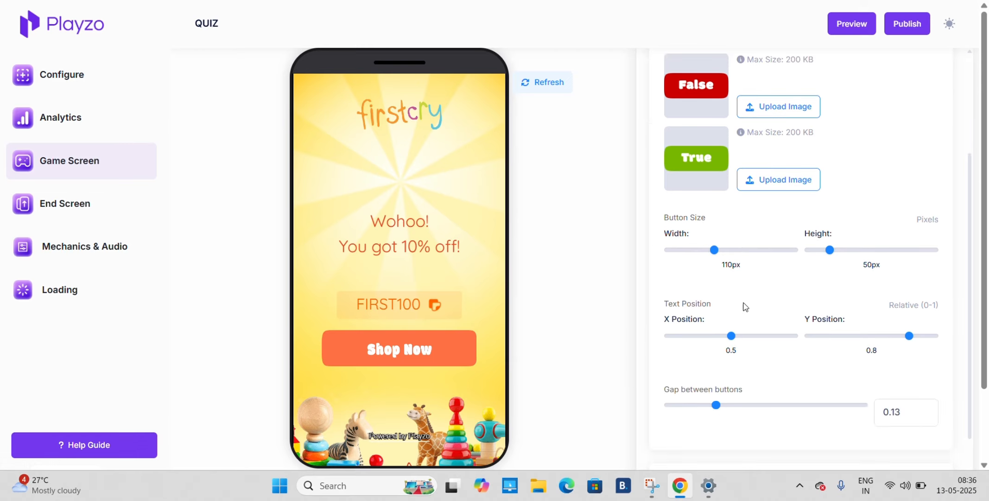
scroll(767, 324, "down", 2)
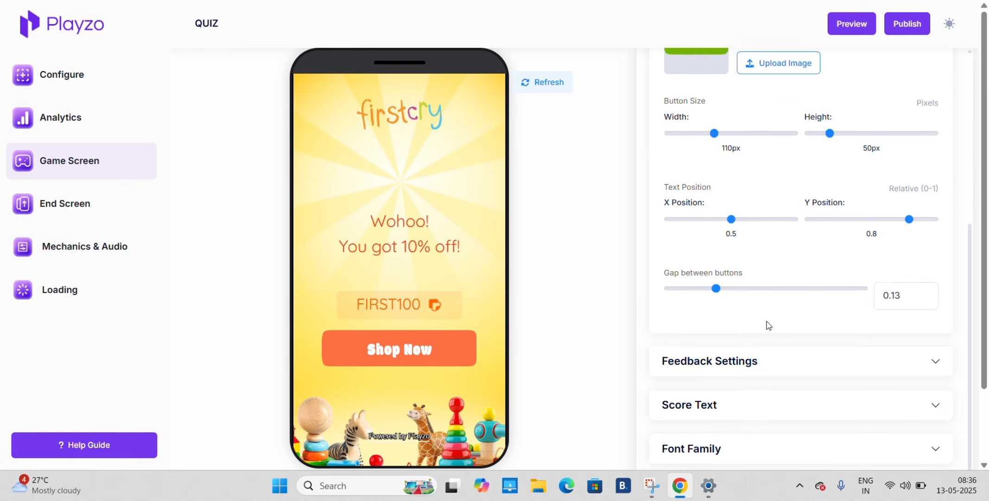
scroll(767, 325, "up", 5)
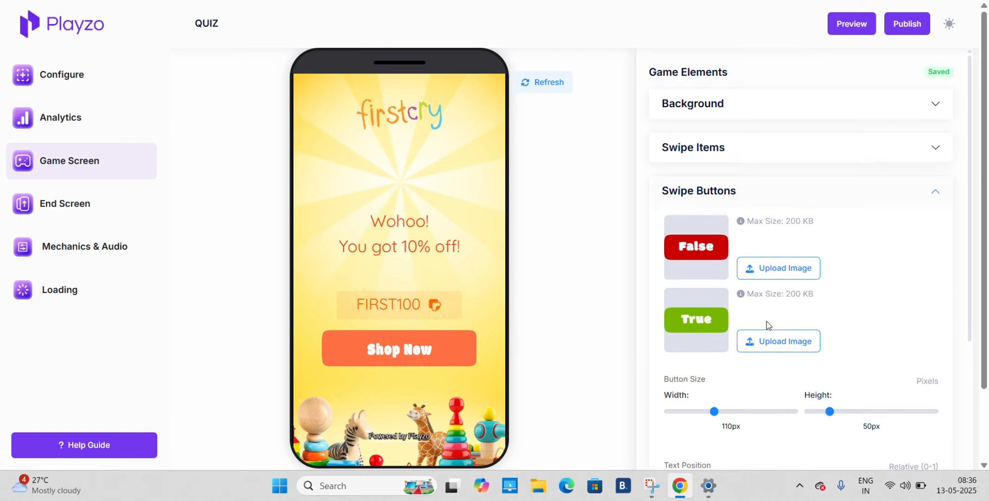
left_click(745, 199)
Review the Game Screen's Feedback Settings for the correct and incorrect answer texts and colors
left_click(741, 237)
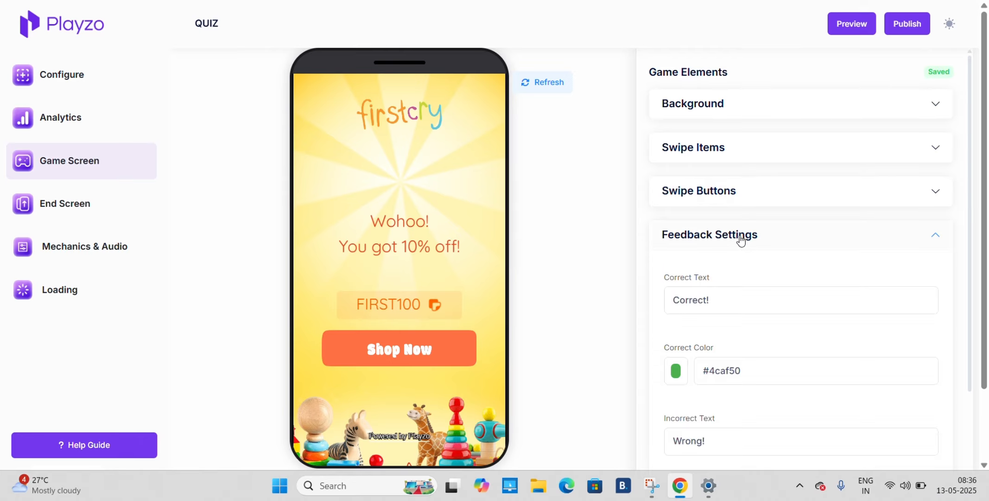
scroll(740, 236, "down", 3)
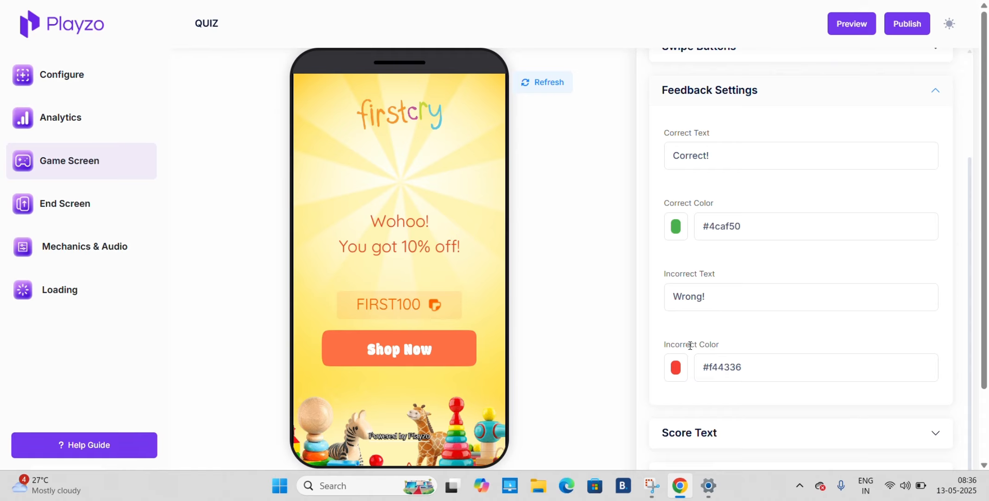
scroll(708, 379, "down", 1)
scroll(708, 379, "up", 4)
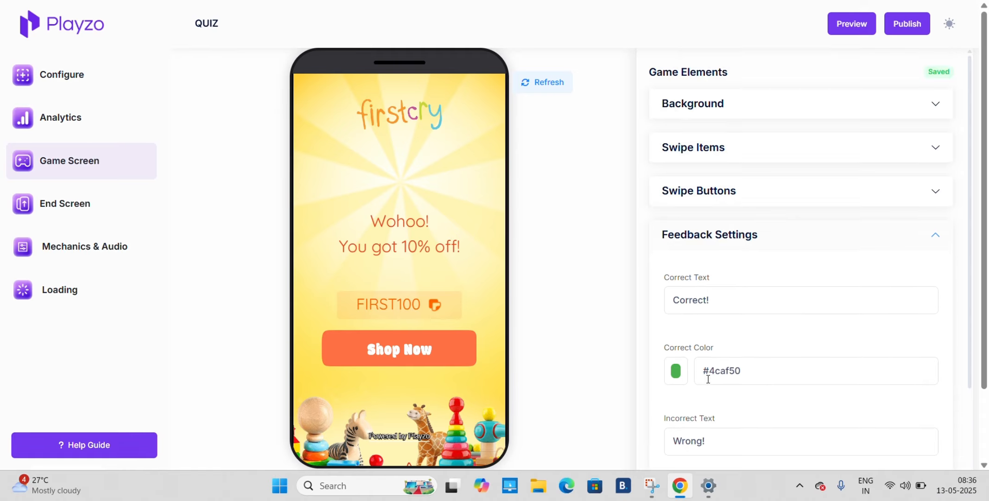
left_click(730, 237)
Review the Game Screen's Score Text settings for visibility, content, position, font size and color
left_click(708, 274)
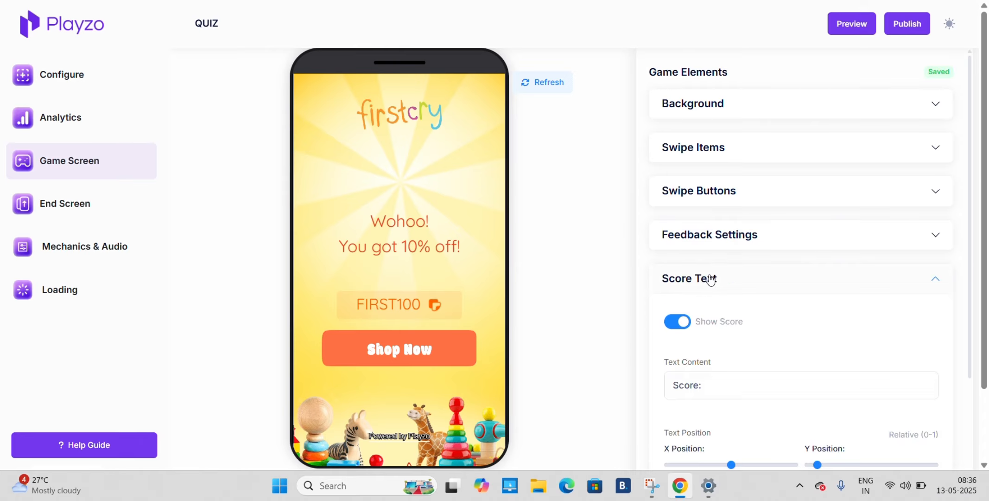
scroll(709, 277, "down", 4)
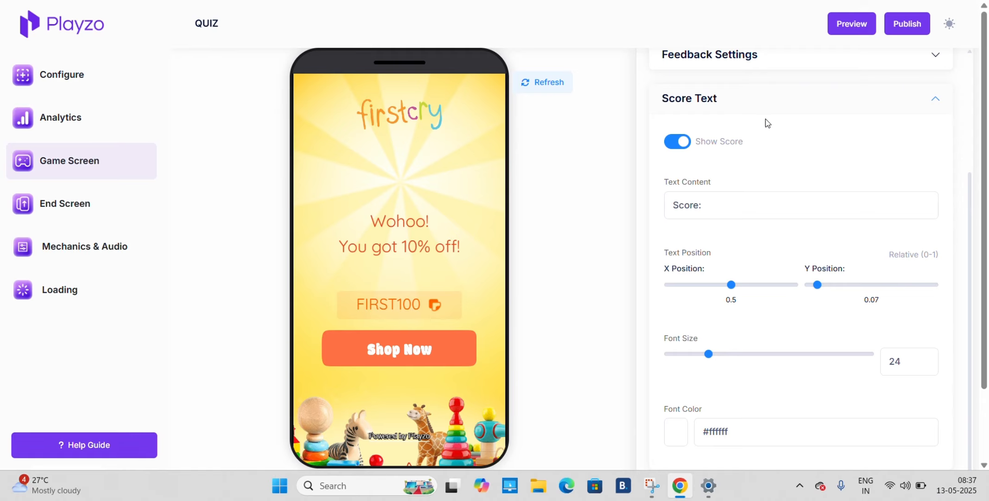
left_click(786, 99)
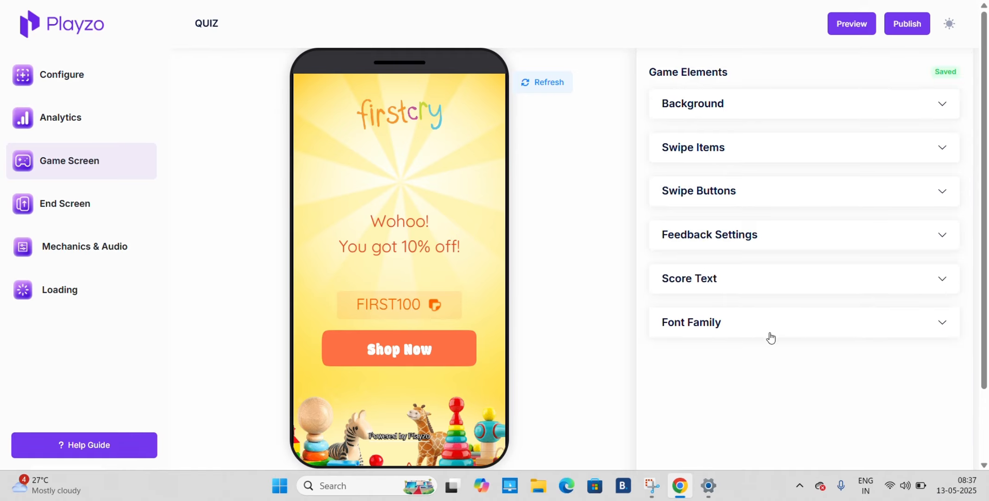
Examine the Game Screen's Font Family options, including the font upload and the list of available fonts
left_click(770, 337)
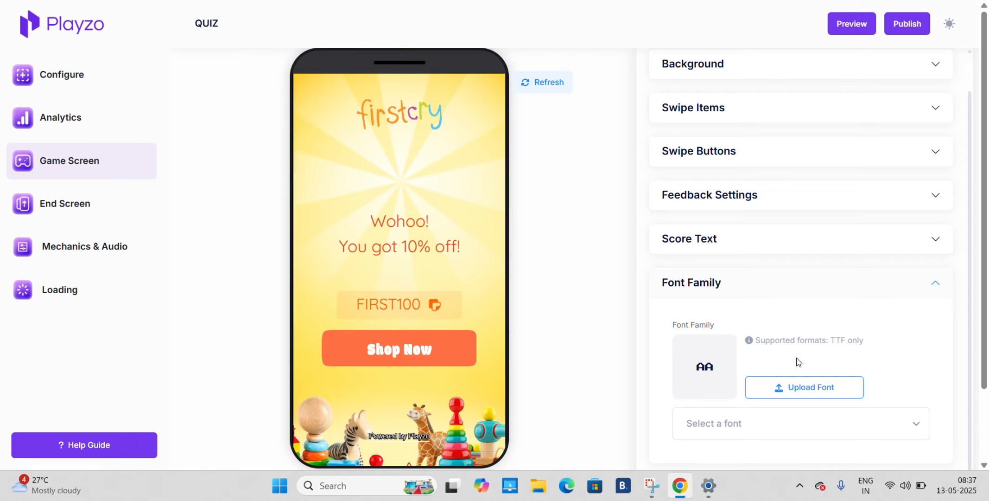
left_click(783, 436)
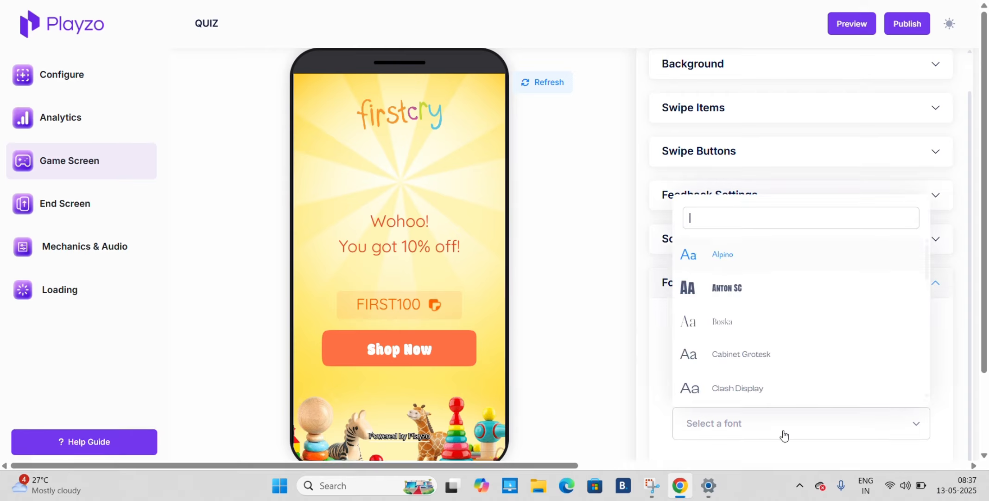
left_click(602, 328)
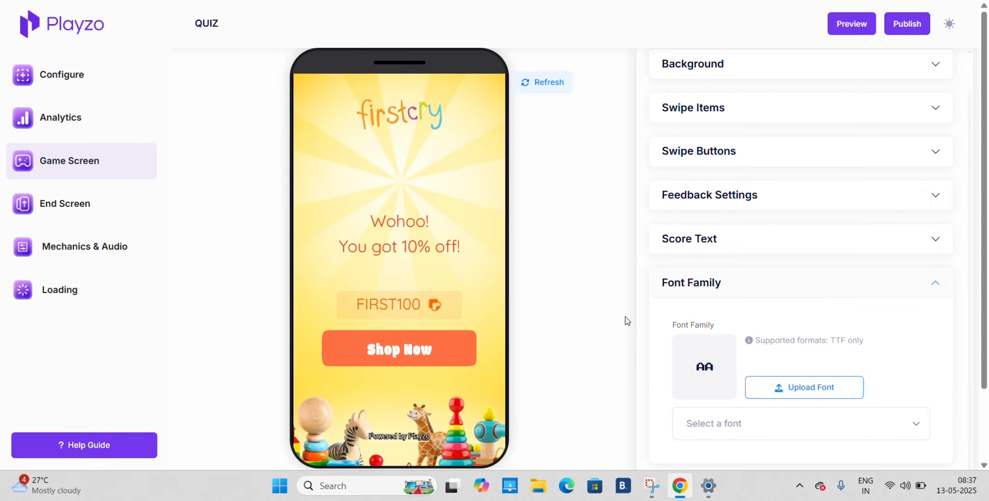
left_click(710, 299)
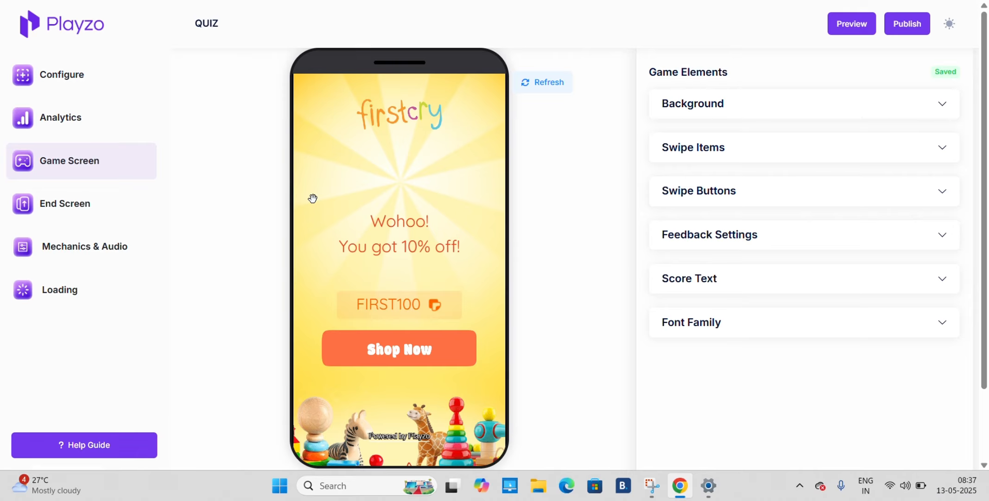
Review the End Screen's Background Image, Game Over Cases and Font Family options
left_click(71, 210)
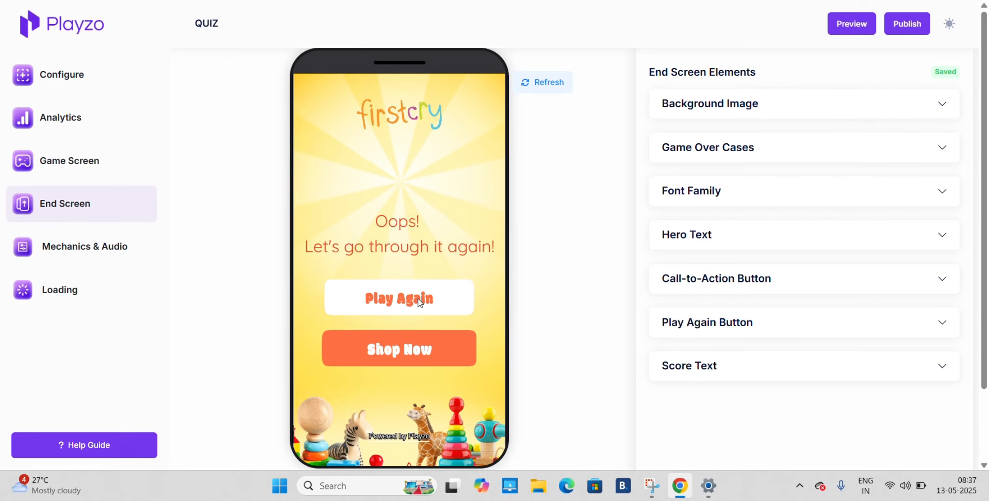
left_click(873, 114)
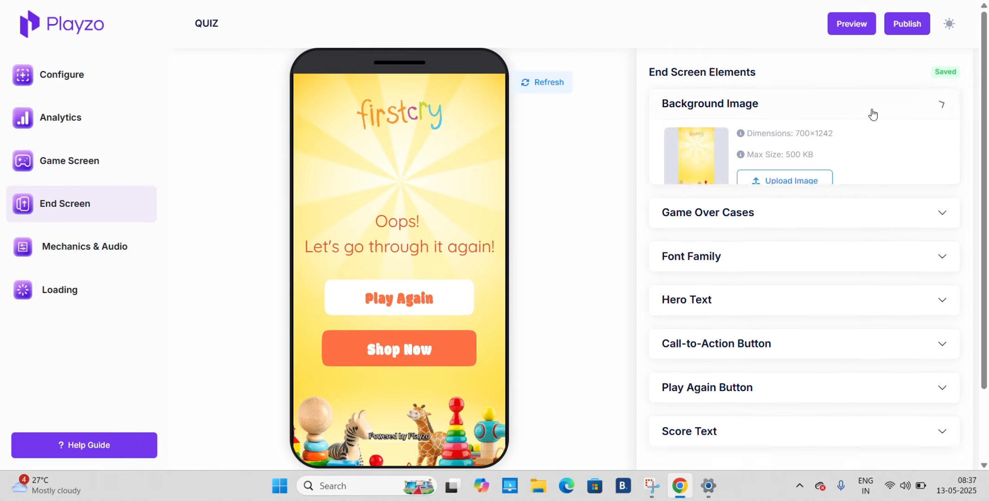
left_click(876, 107)
left_click(810, 161)
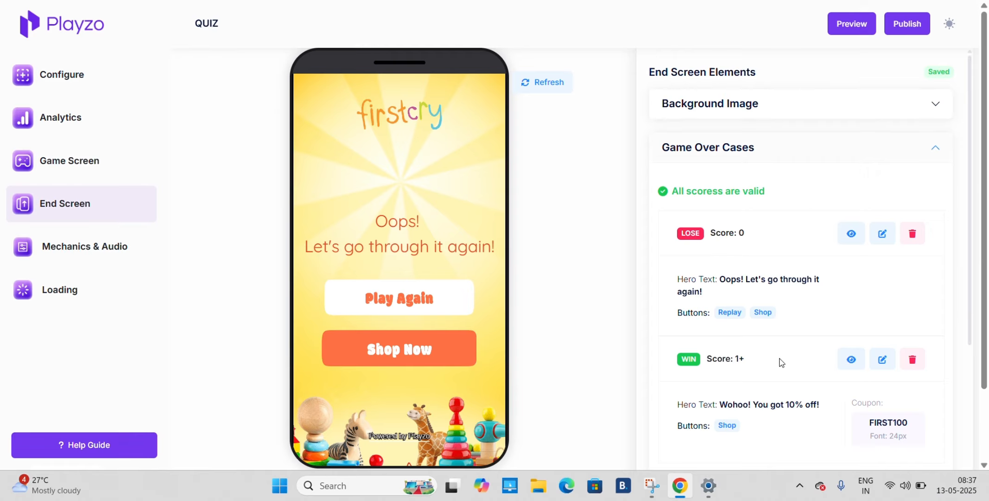
scroll(782, 362, "down", 5)
scroll(781, 363, "up", 5)
left_click(799, 150)
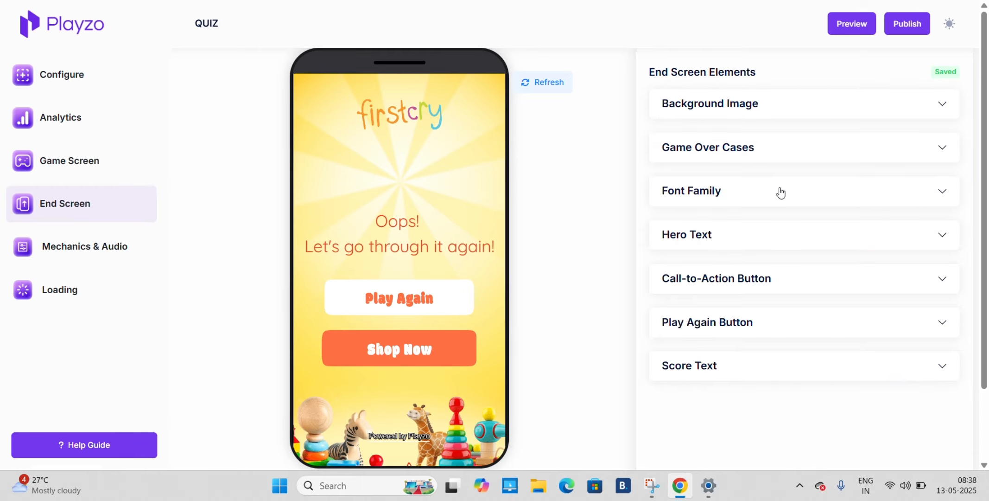
left_click(781, 192)
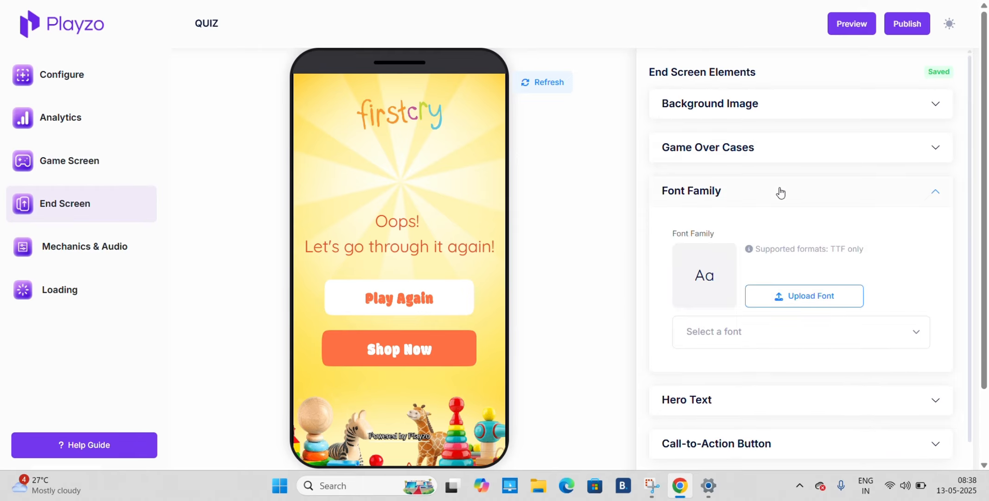
left_click(781, 192)
Set the X position of the End Screen's Hero Text to 0.51
left_click(782, 237)
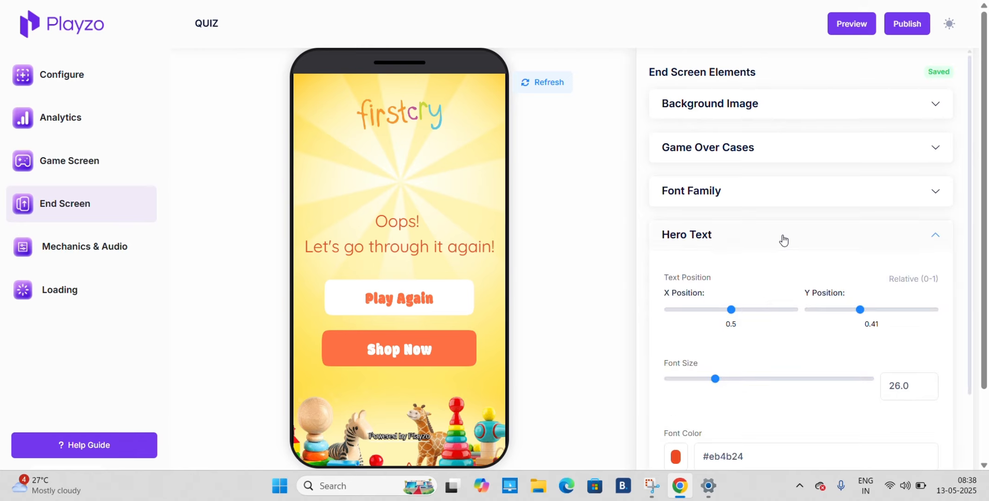
scroll(783, 239, "down", 2)
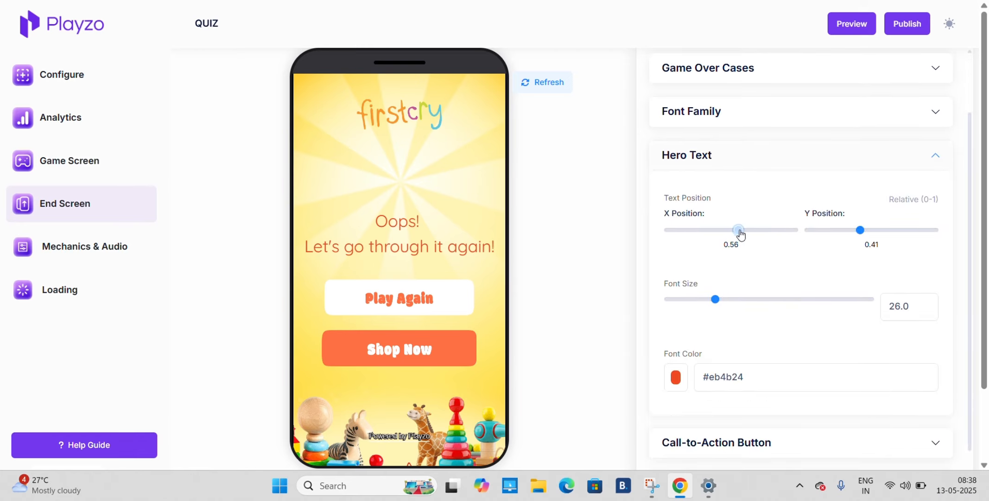
left_click_drag(731, 230, 732, 230)
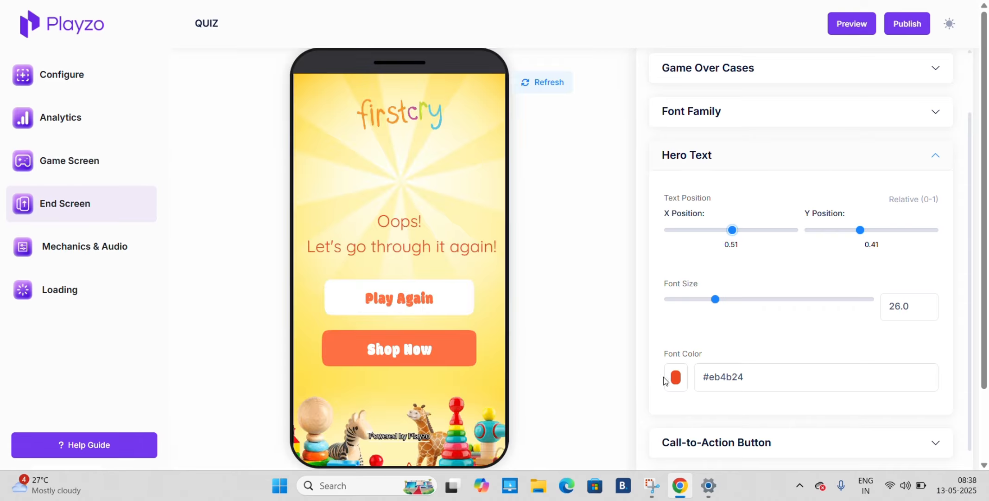
Set the width of the End Screen's Call-to-Action Button to 300px
scroll(750, 353, "down", 2)
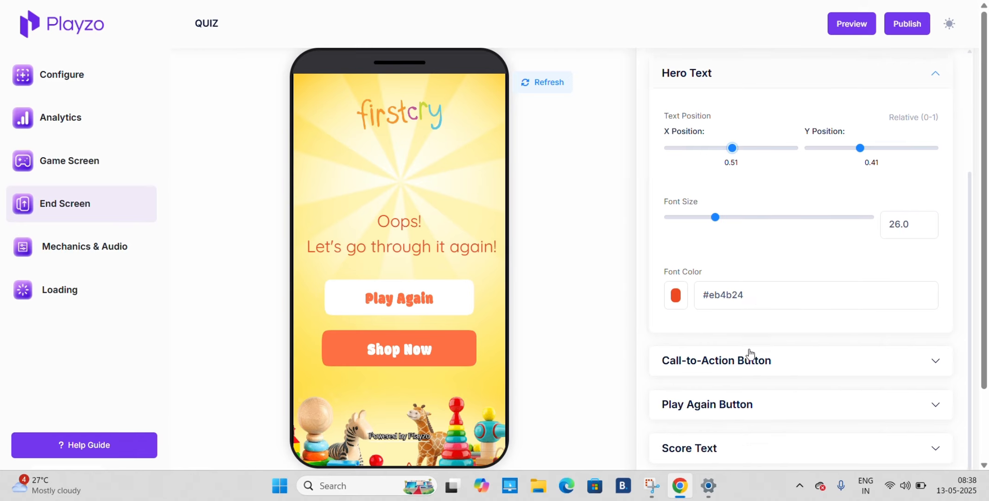
left_click(754, 366)
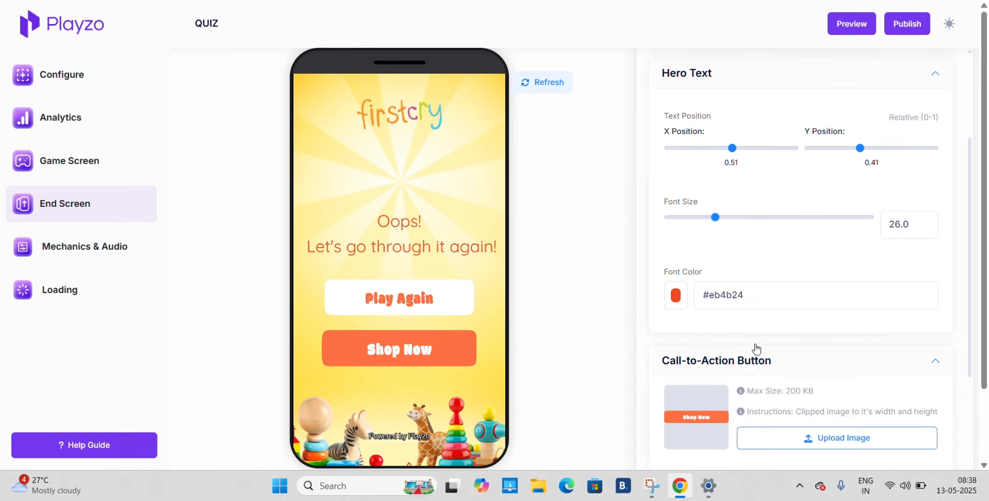
scroll(752, 348, "down", 5)
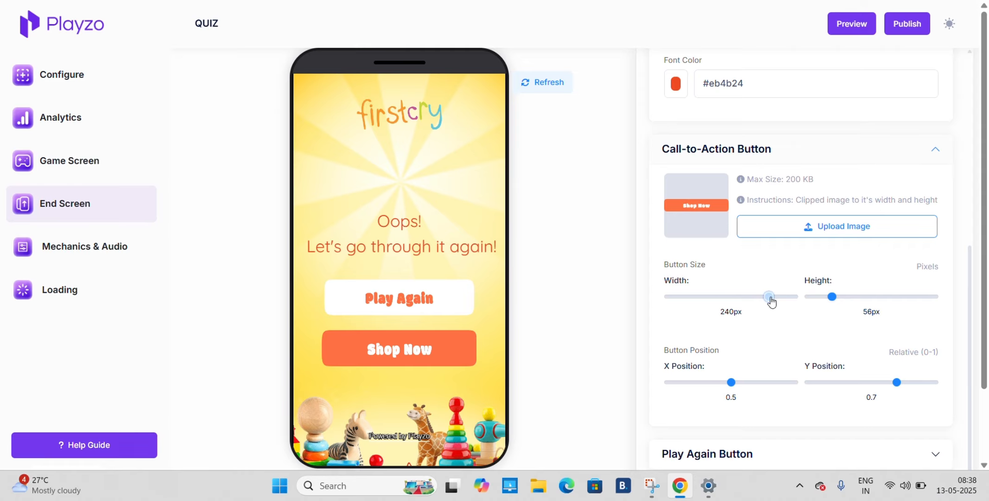
left_click_drag(770, 299, 879, 298)
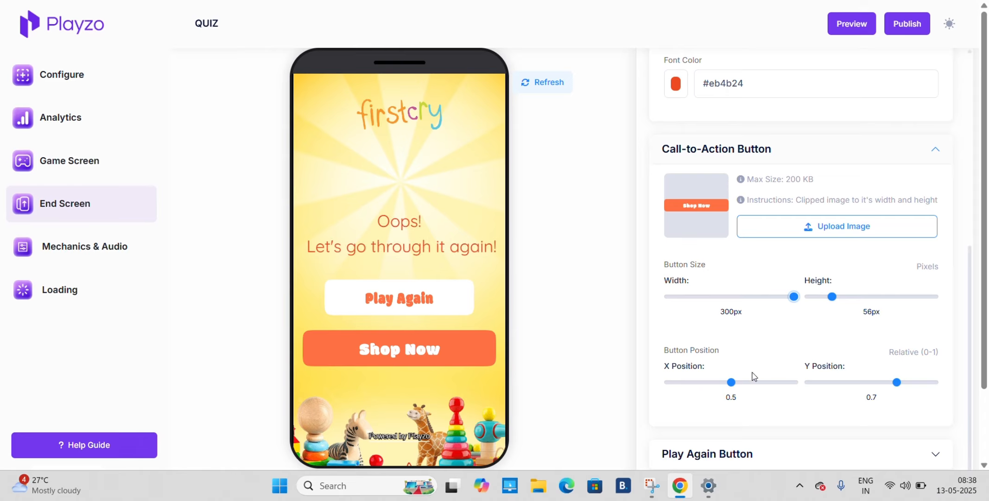
Review the End Screen's Play Again Button settings, including its image, size and position
scroll(752, 376, "down", 1)
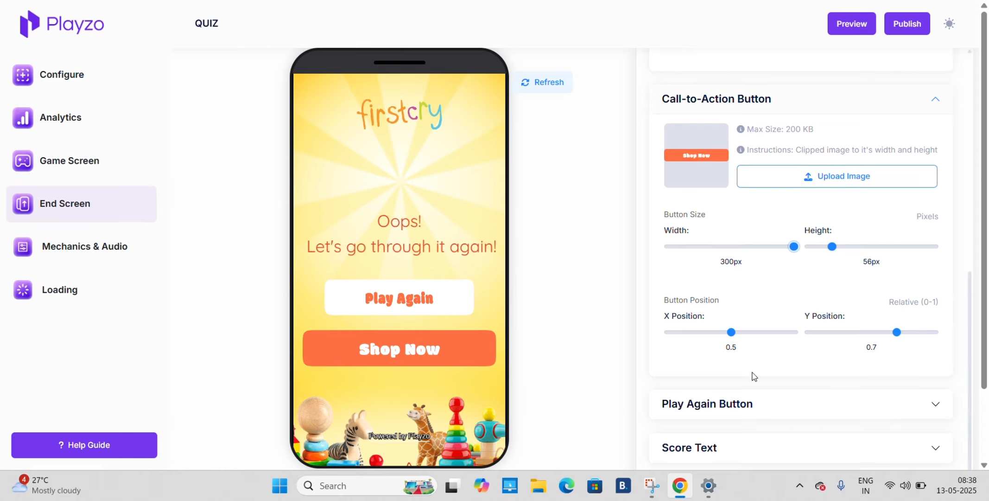
left_click(764, 418)
left_click(764, 418)
scroll(765, 418, "down", 1)
scroll(765, 418, "down", 2)
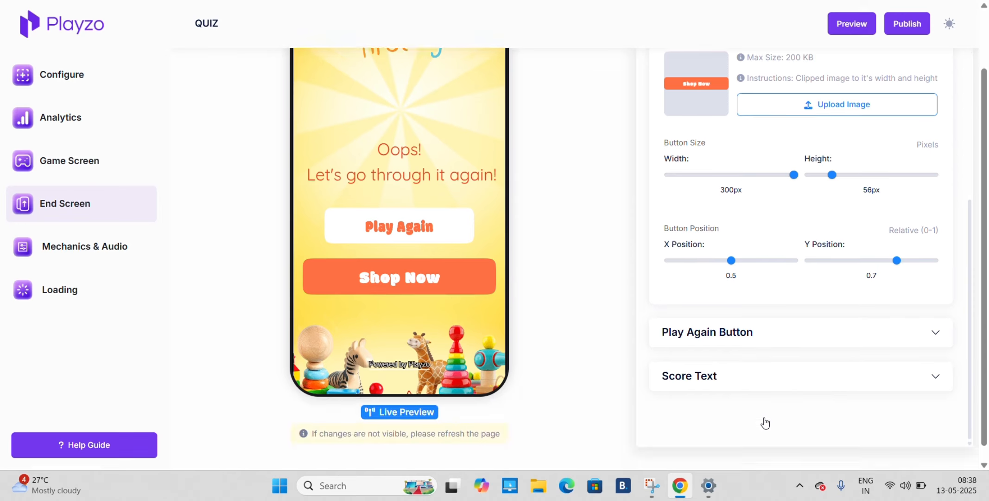
left_click(772, 331)
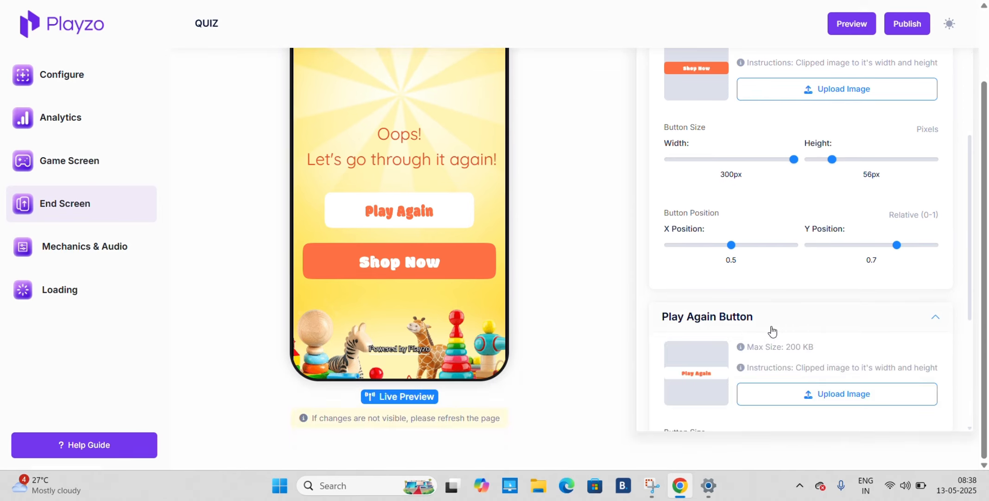
scroll(771, 330, "down", 4)
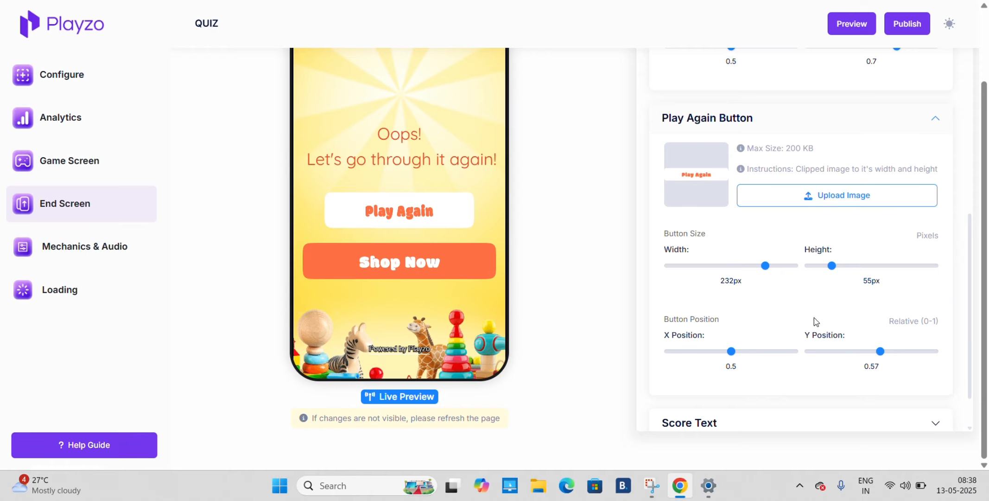
Review the End Screen's Score Text settings, including content, position, font size and color, and collapse the open element sections
left_click(698, 435)
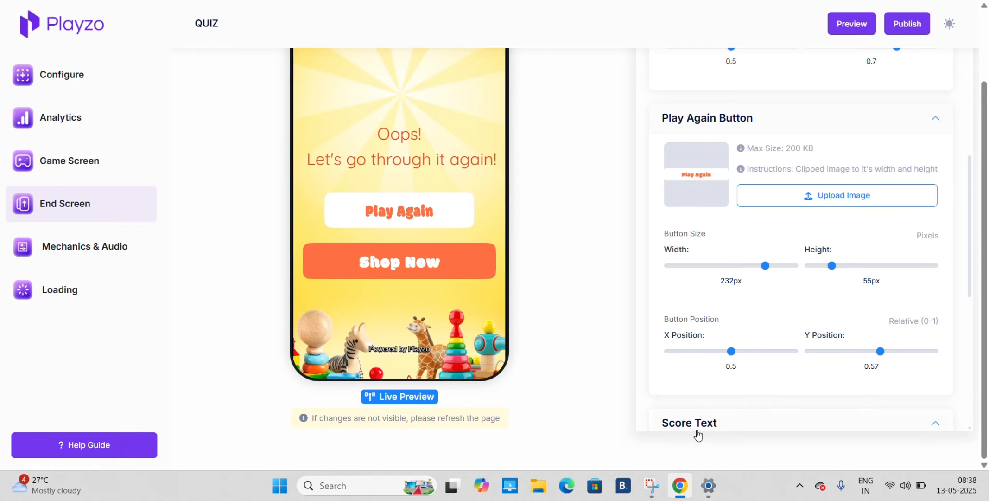
scroll(697, 435, "down", 7)
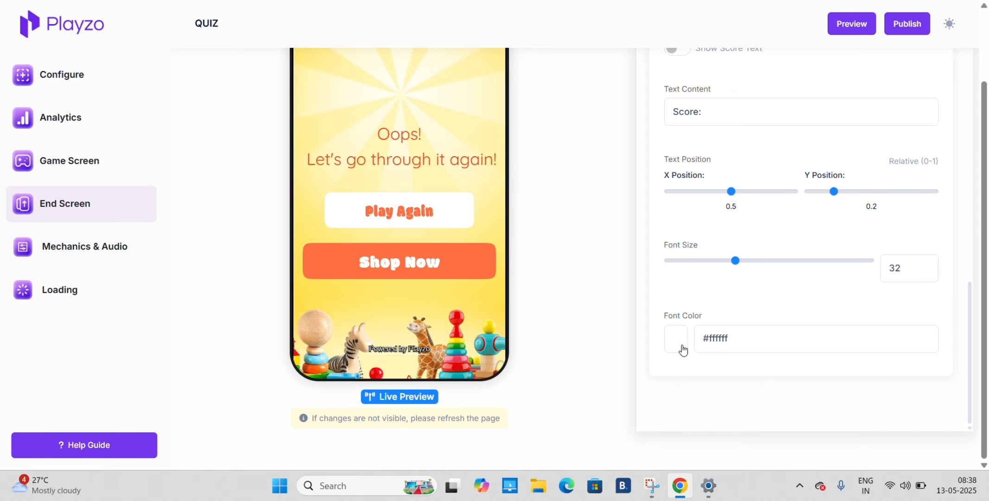
scroll(684, 349, "up", 10)
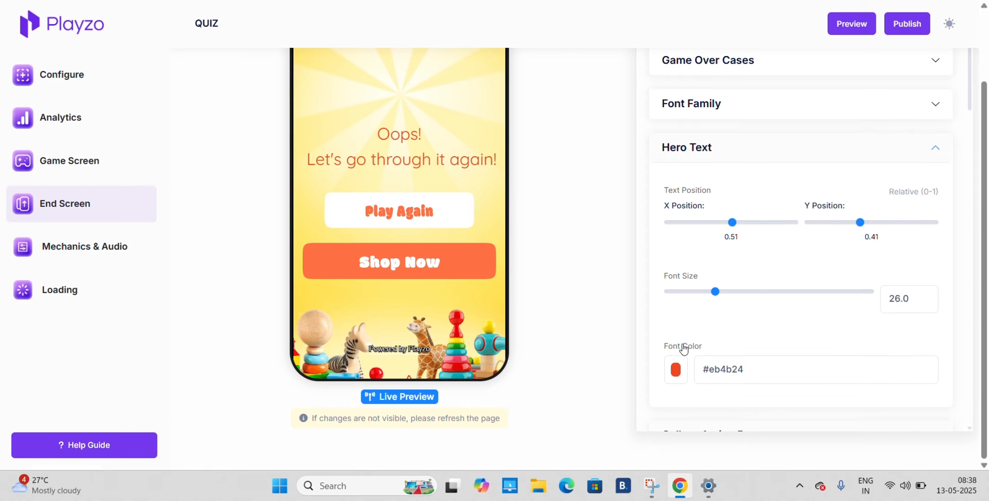
left_click(707, 147)
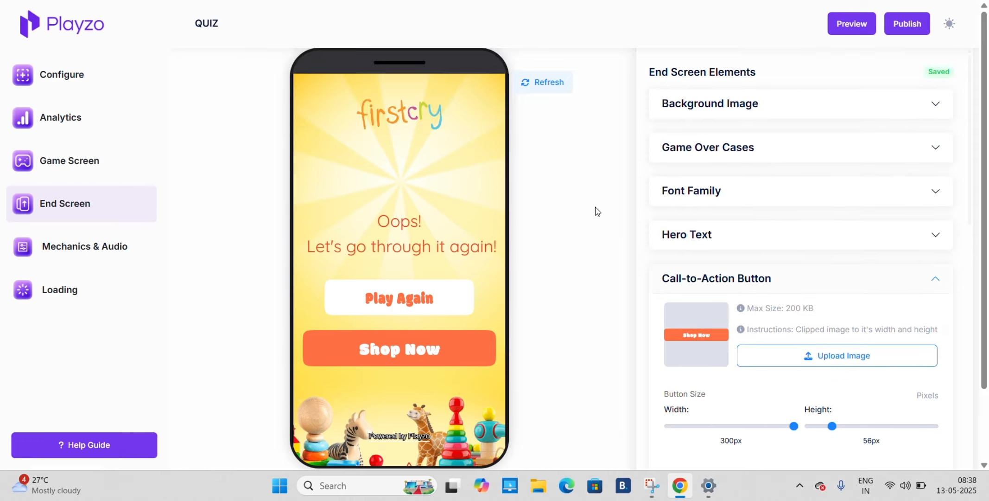
left_click(709, 278)
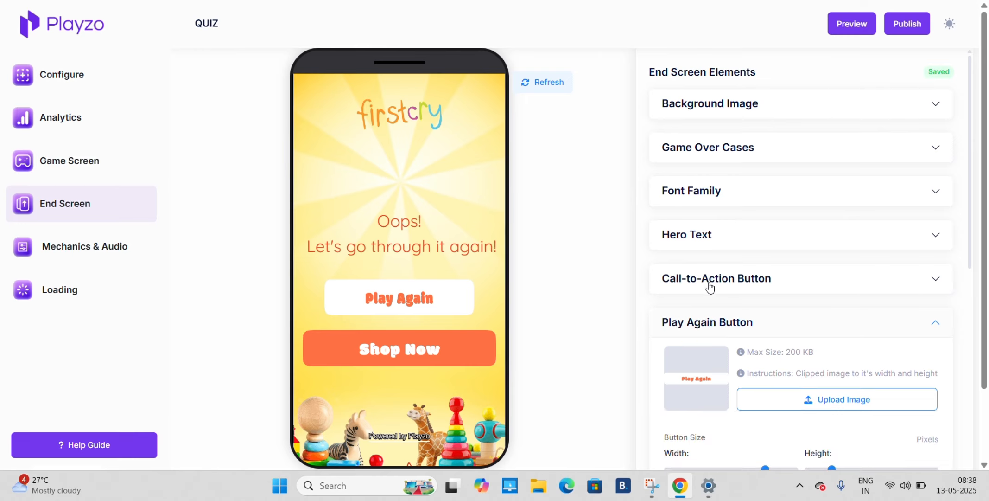
left_click(734, 330)
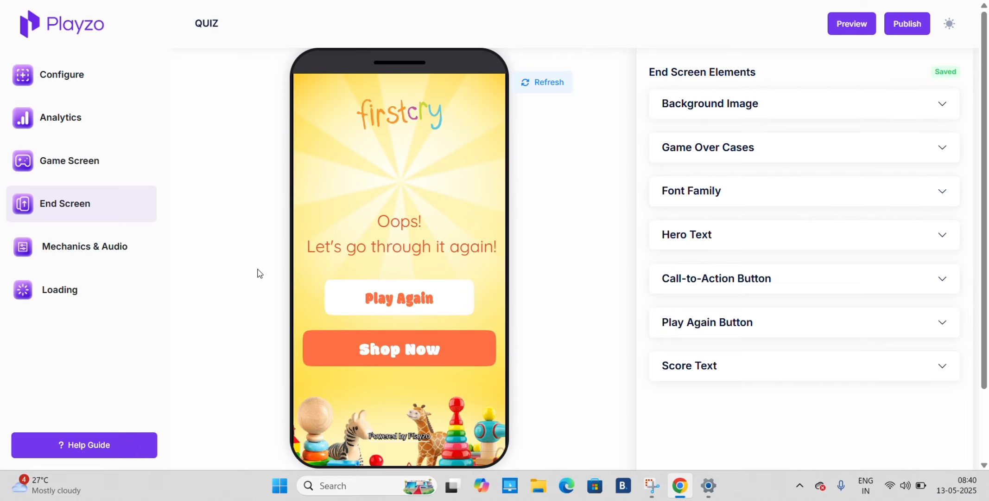
Enable the Lead Collection Screen in the quiz's Screen Flow configuration and save the changes
left_click(65, 83)
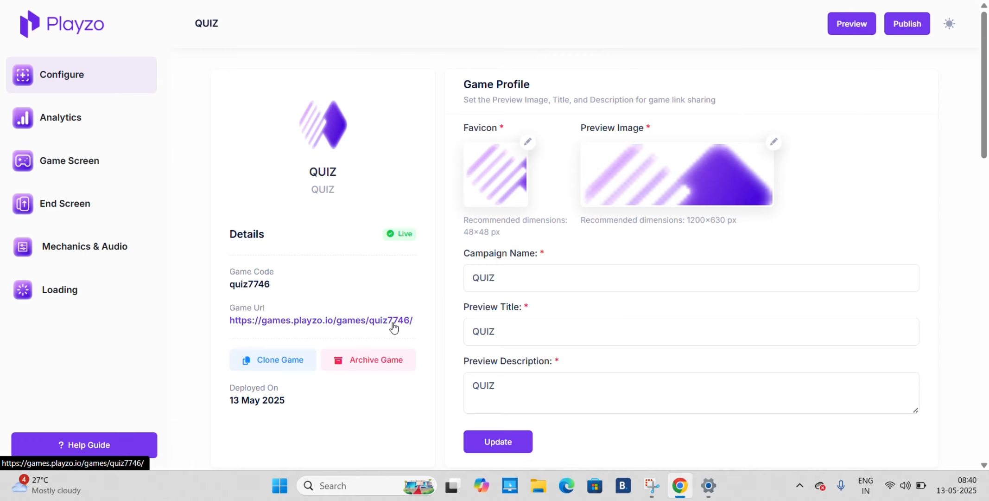
scroll(394, 326, "down", 2)
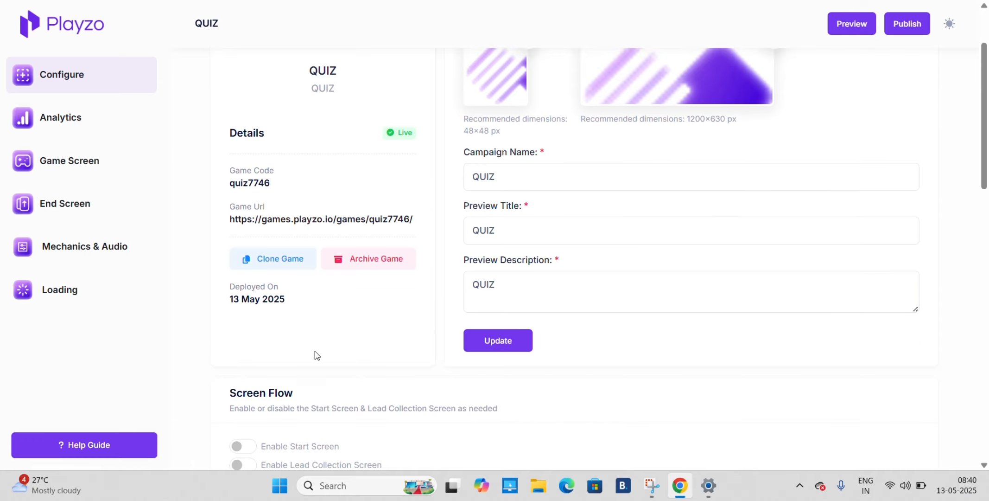
scroll(317, 355, "up", 2)
scroll(315, 355, "down", 7)
scroll(316, 353, "up", 1)
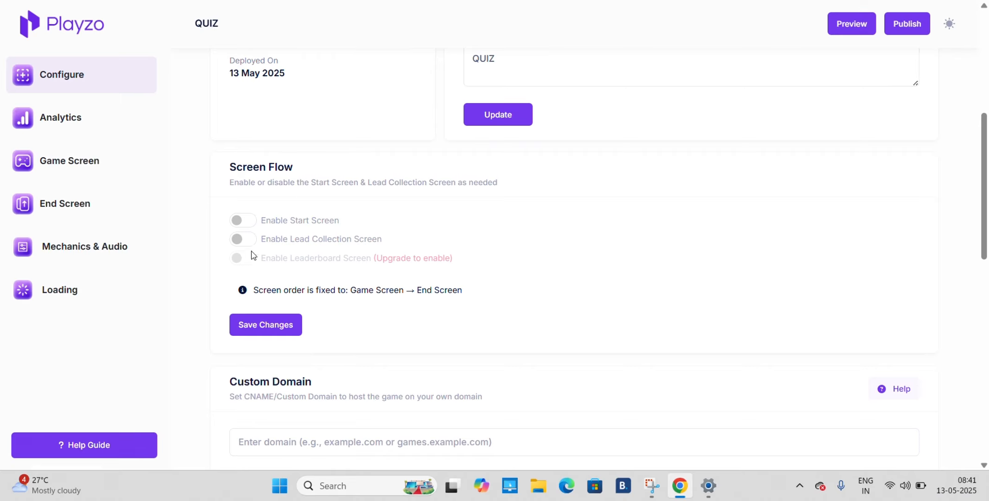
left_click(243, 239)
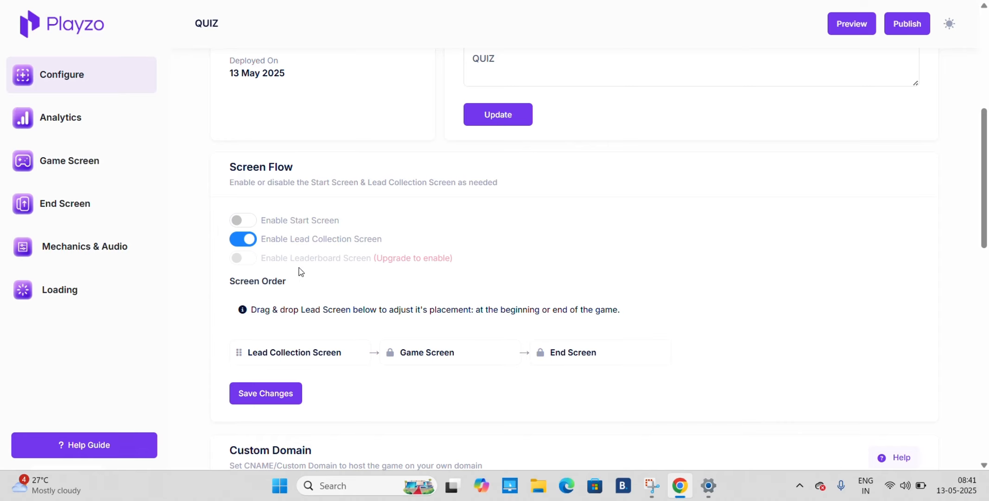
left_click(288, 395)
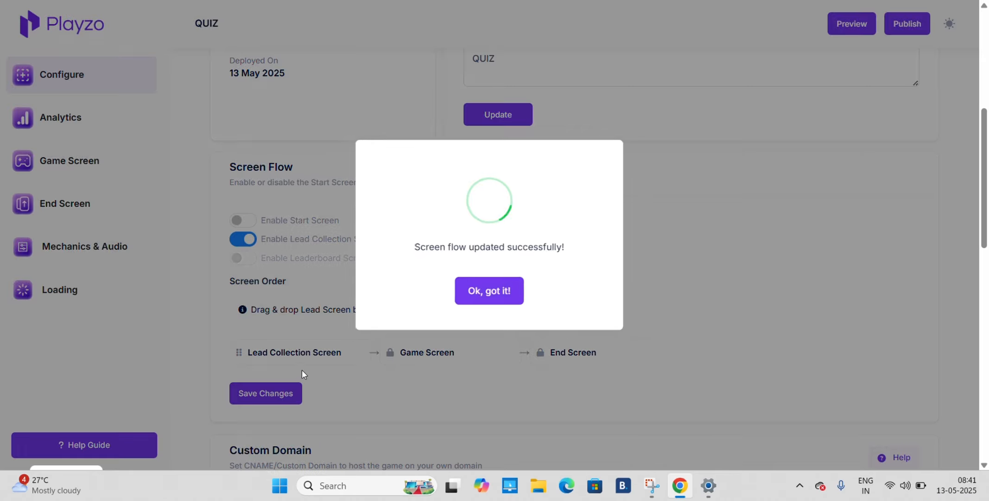
left_click(483, 295)
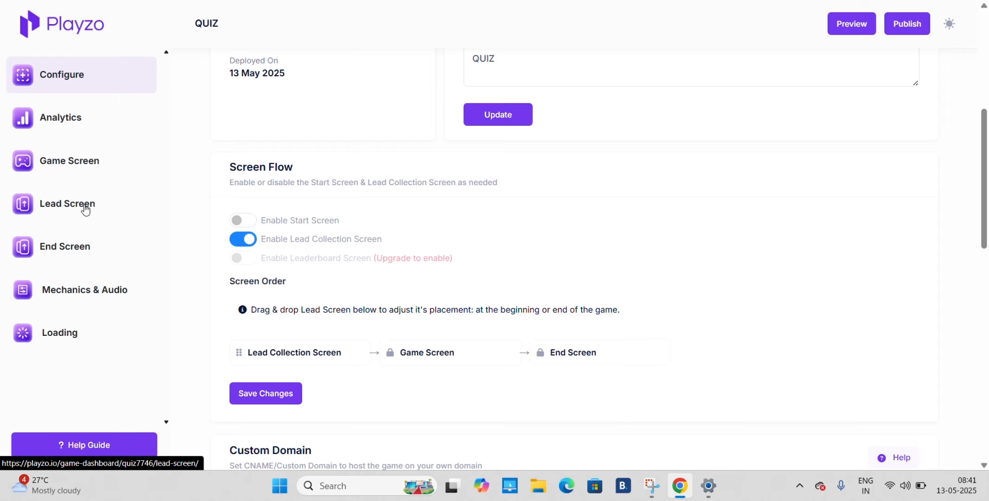
Review the Lead Screen's Background Image options and the Name, Mobile and Email settings in its Form Fields
left_click(86, 208)
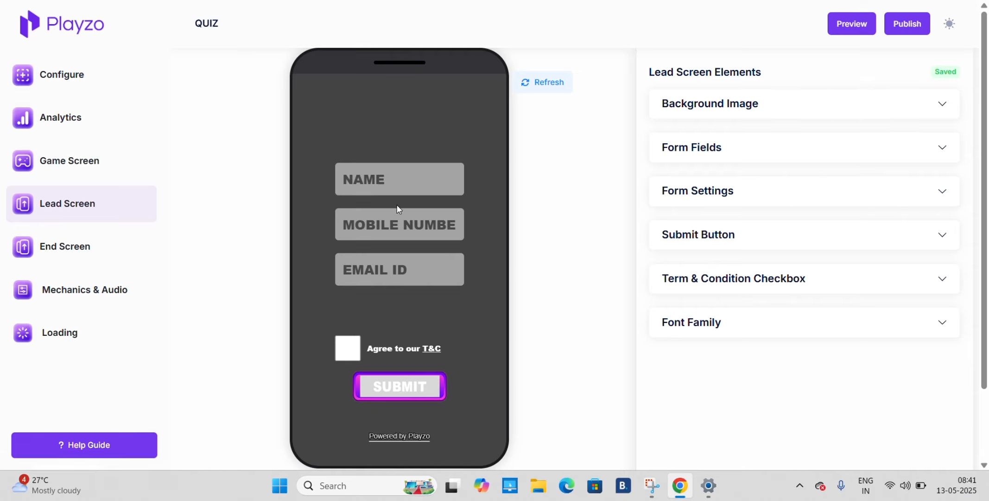
left_click(711, 99)
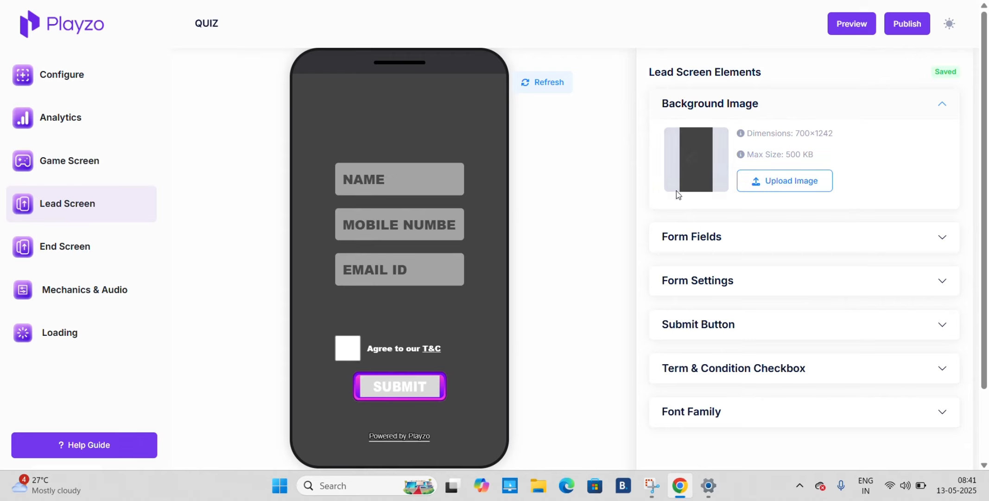
left_click(762, 249)
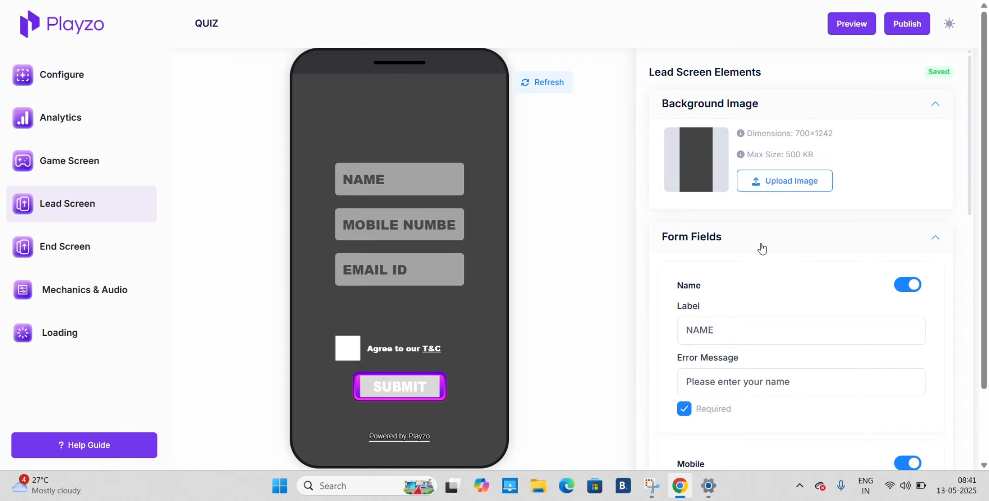
scroll(761, 245, "down", 3)
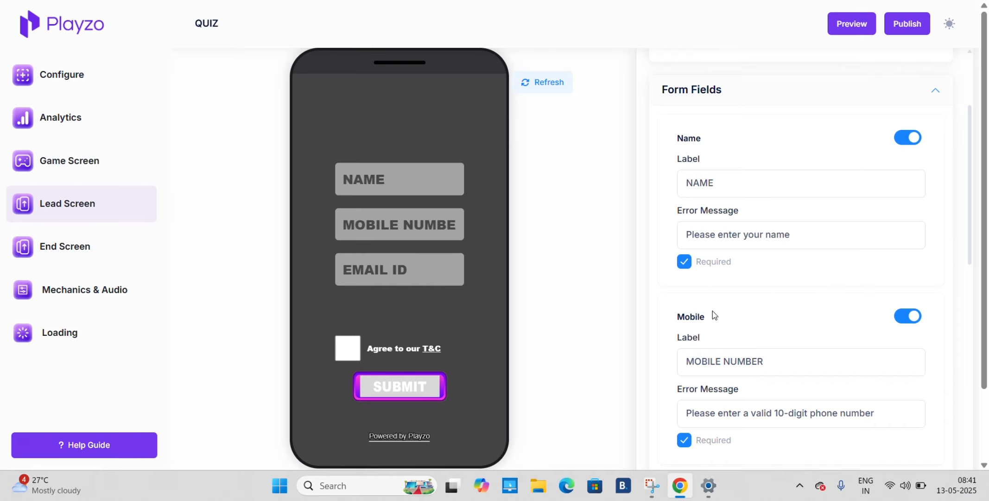
scroll(712, 315, "down", 2)
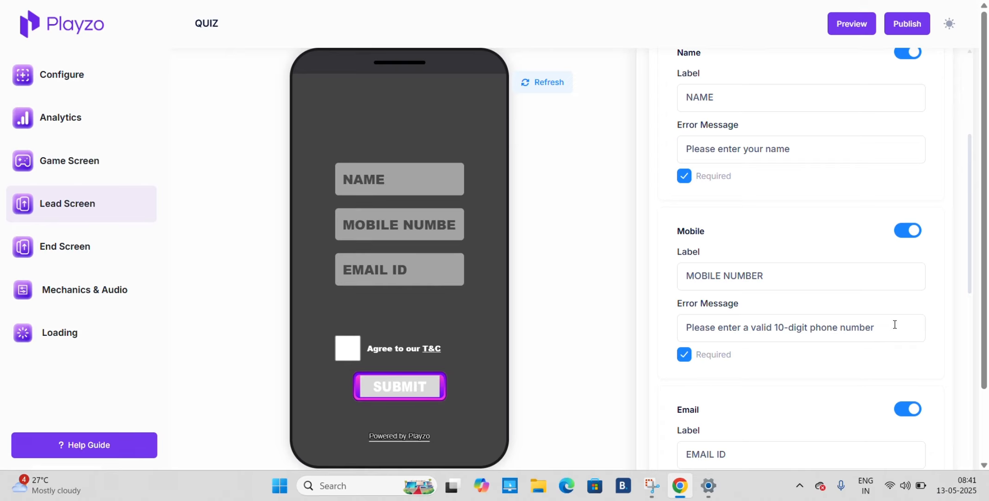
left_click_drag(895, 324, 716, 358)
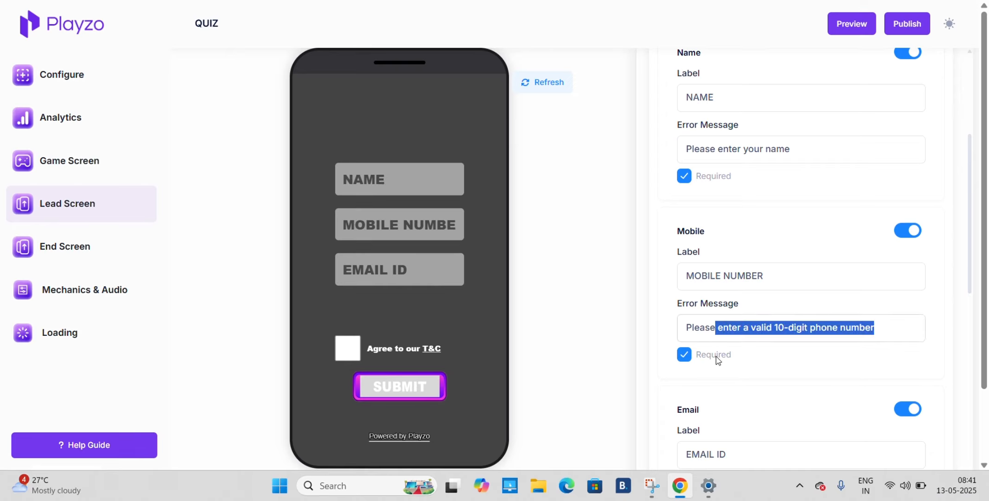
left_click(633, 257)
scroll(698, 258, "up", 3)
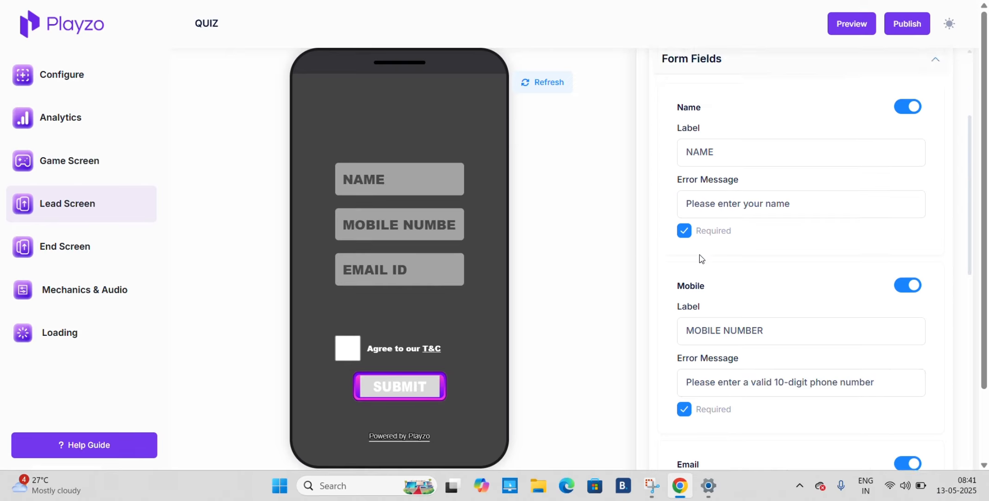
left_click(742, 158)
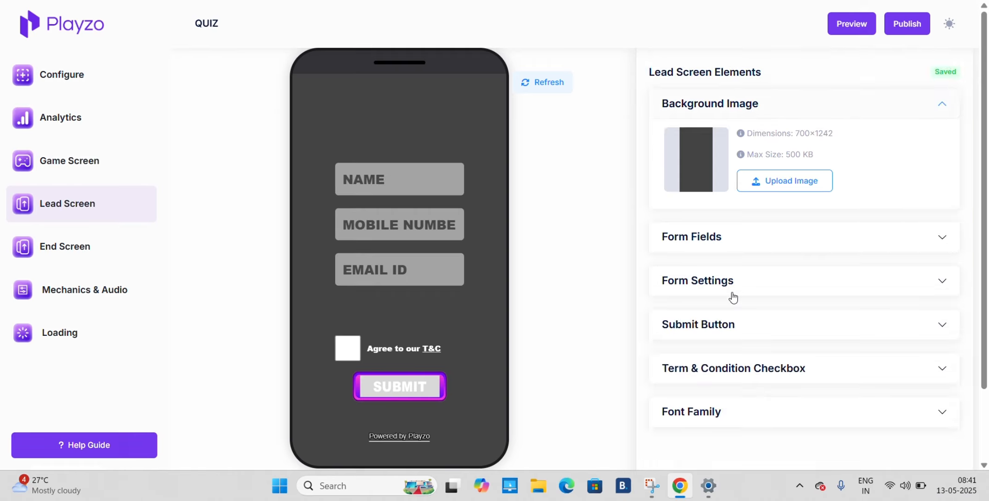
Review the Lead Screen's Form Settings and Submit Button options, including sizes and positions
left_click(731, 282)
scroll(732, 296, "down", 3)
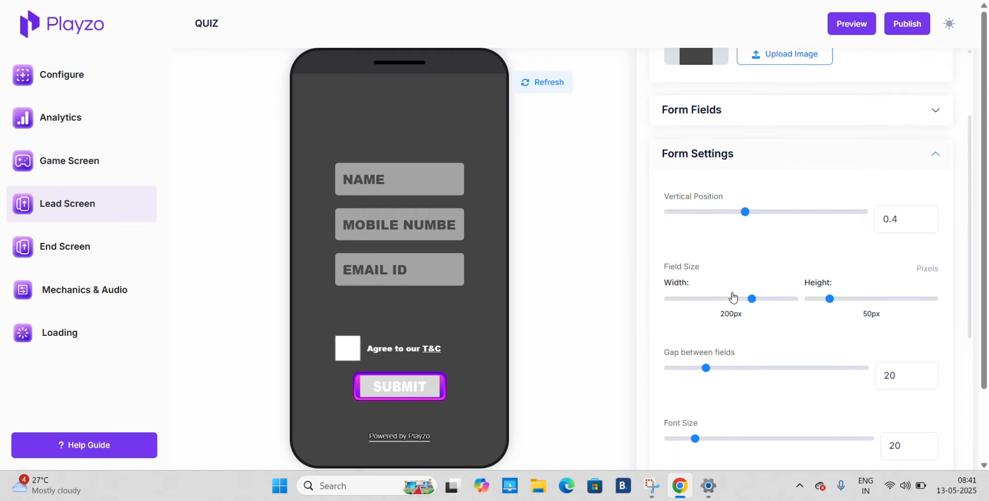
left_click(738, 161)
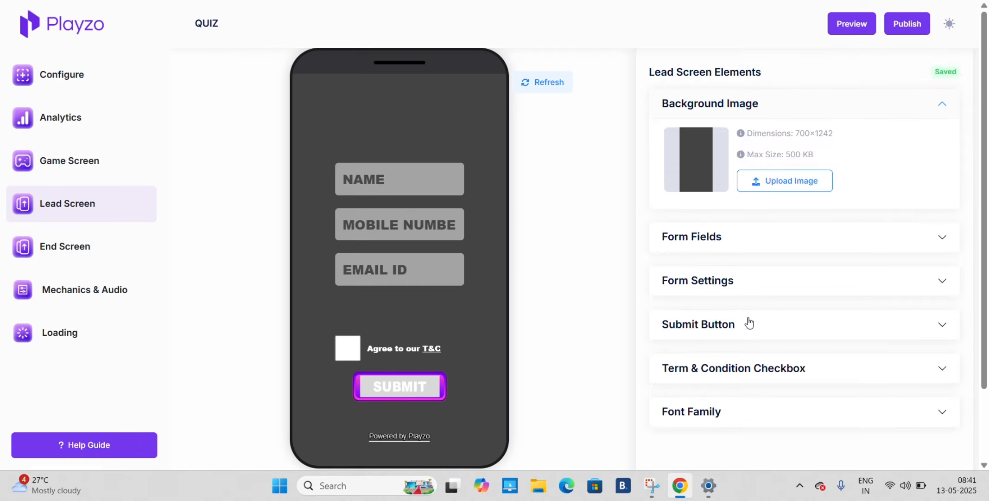
left_click(749, 323)
scroll(750, 315, "down", 4)
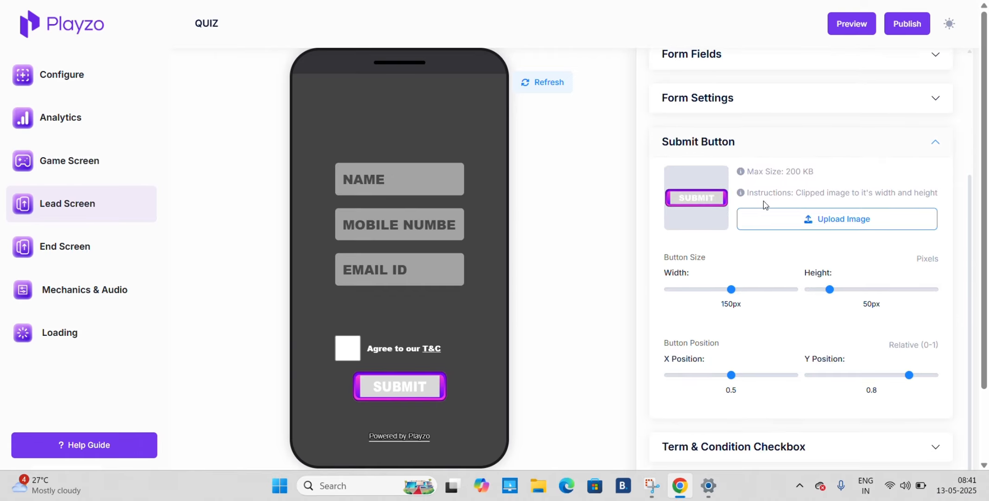
left_click(760, 142)
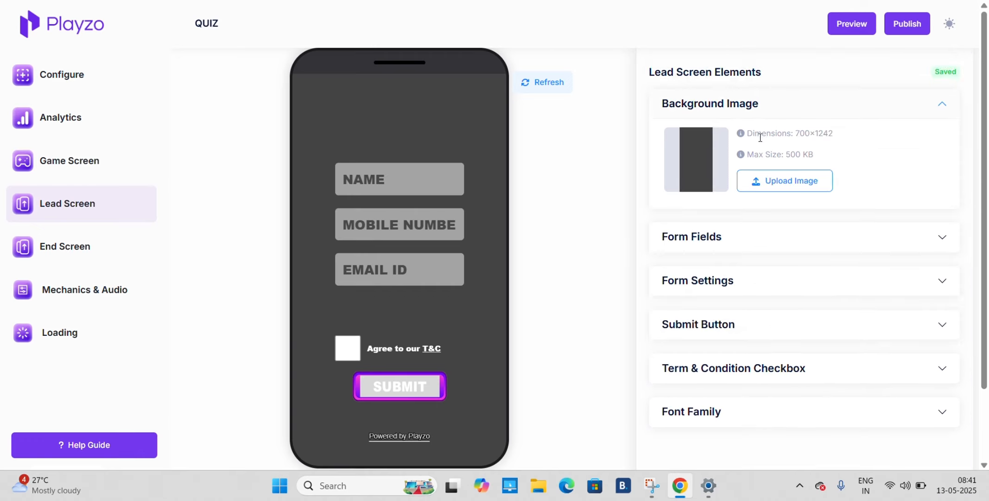
Review the Lead Screen's Term & Condition Checkbox settings and Font Family options
left_click(766, 380)
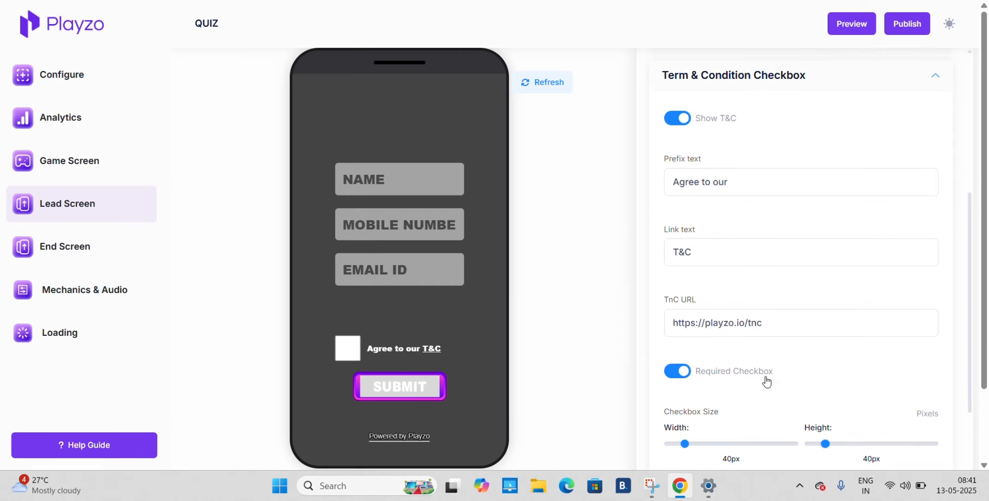
scroll(797, 376, "down", 5)
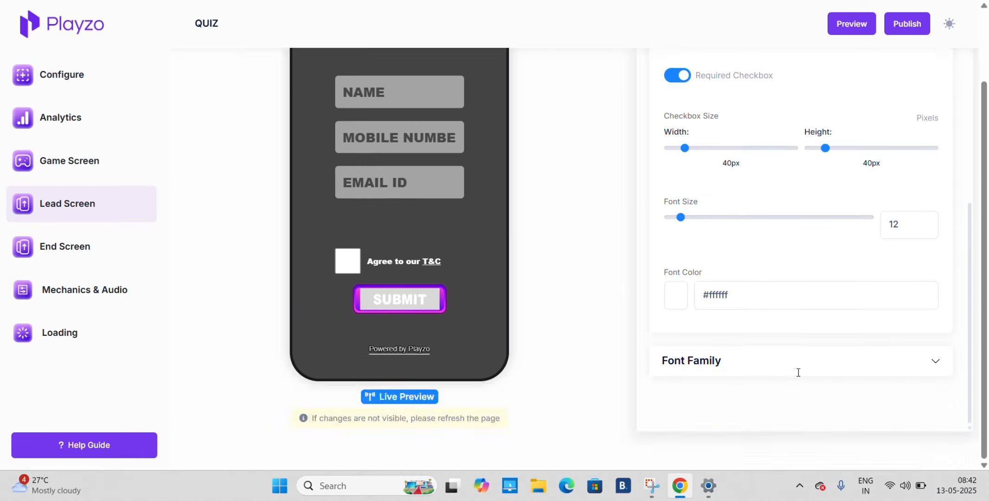
scroll(797, 373, "up", 7)
scroll(798, 373, "up", 4)
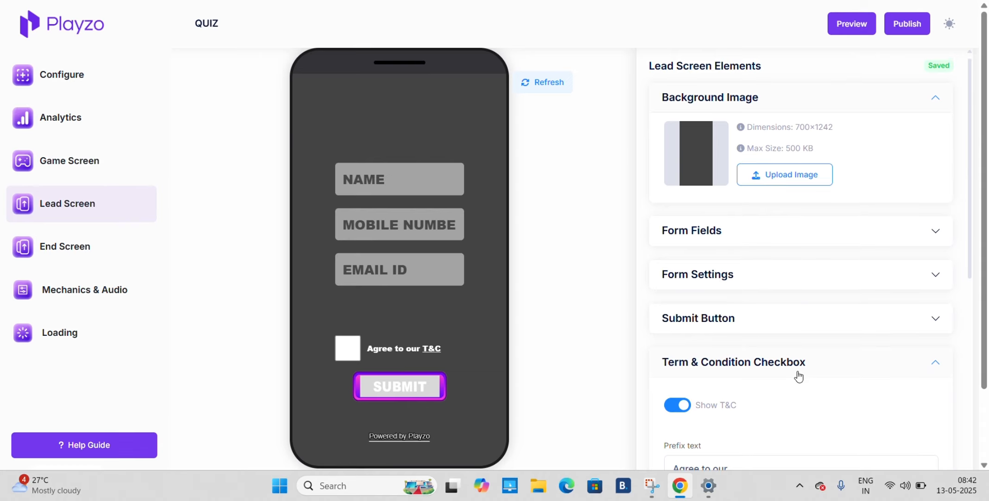
left_click(797, 374)
scroll(807, 346, "down", 2)
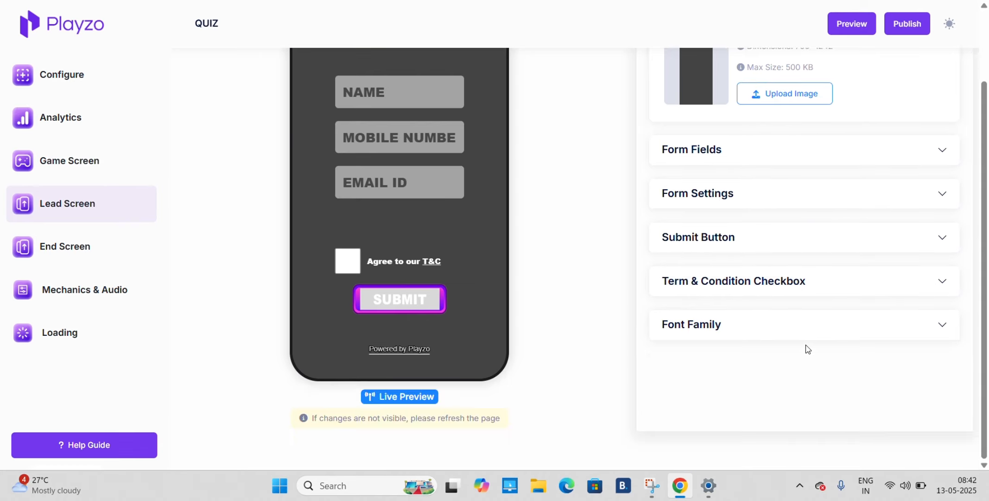
left_click(783, 334)
scroll(783, 335, "down", 3)
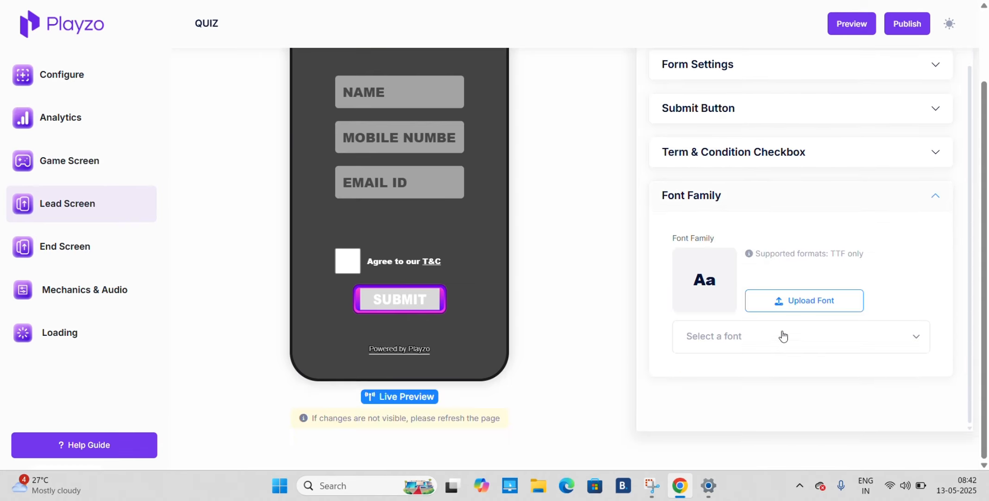
left_click(770, 188)
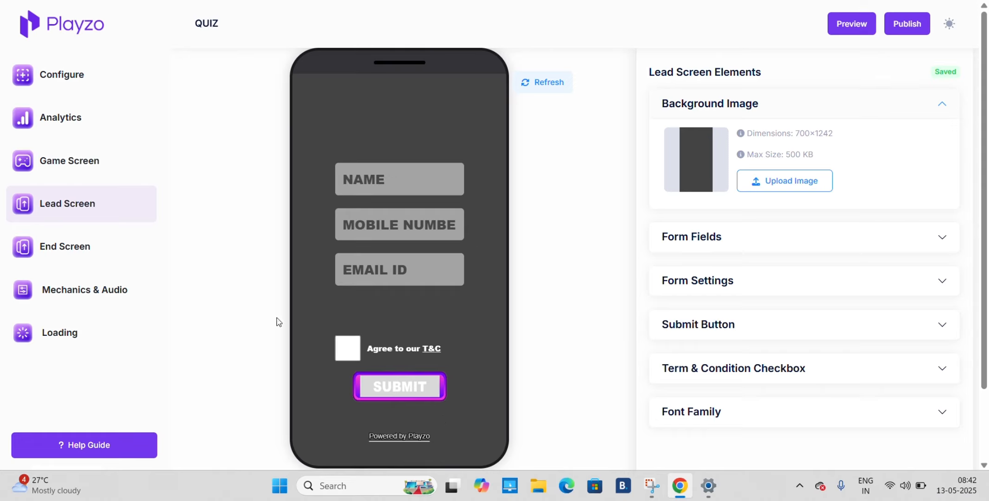
Revisit the Game Screen and End Screen editors, and examine the Screen Flow options in the quiz's configuration
left_click(77, 156)
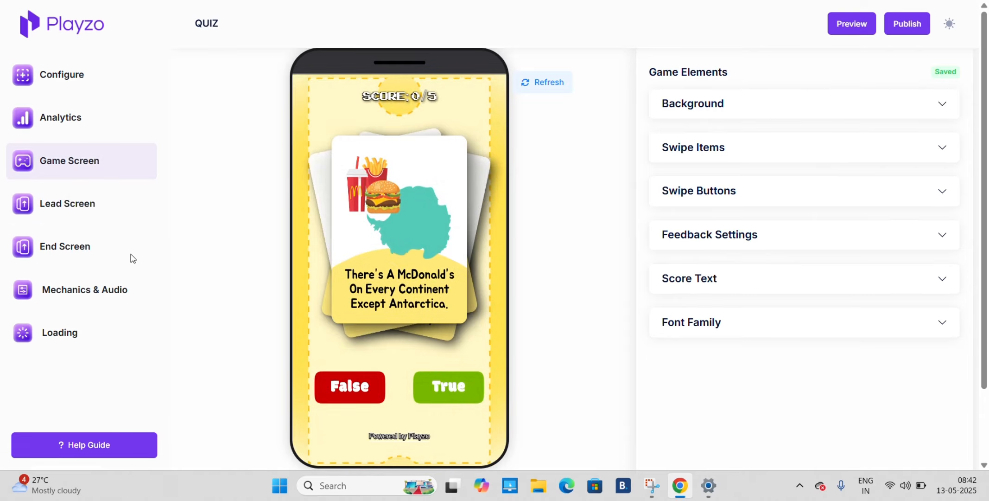
left_click(80, 249)
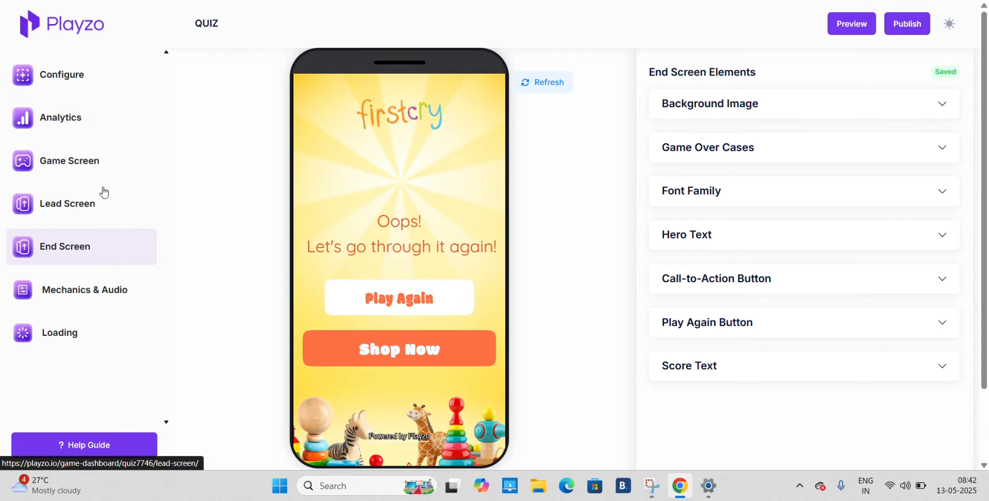
left_click(75, 85)
scroll(485, 293, "down", 5)
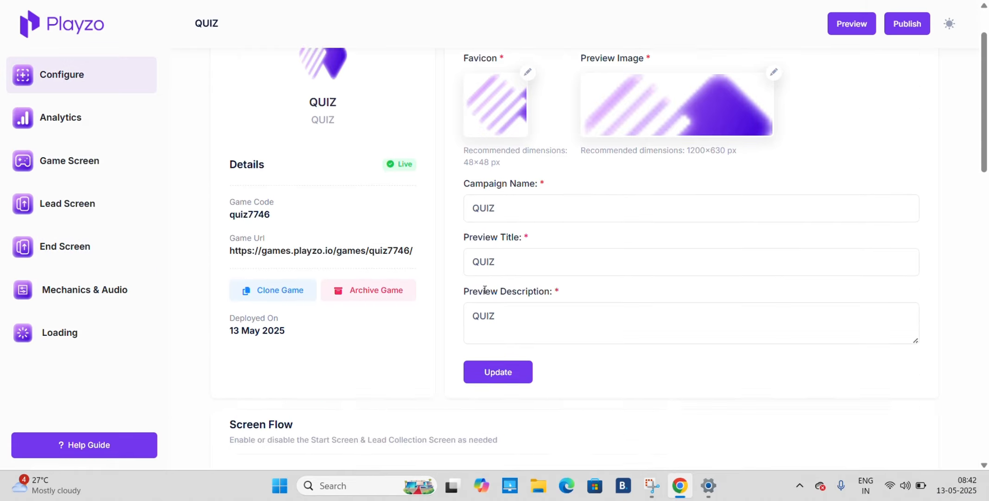
scroll(485, 293, "down", 1)
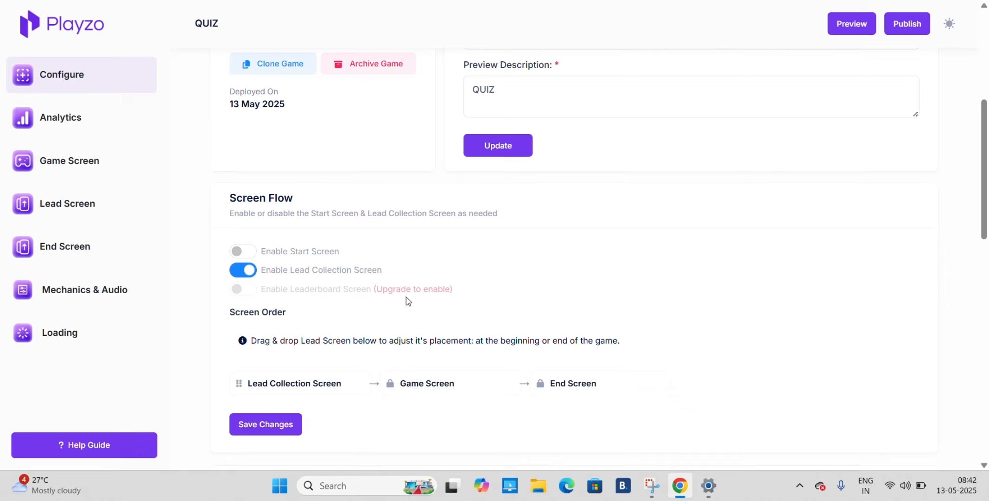
scroll(433, 296, "up", 10)
scroll(433, 296, "down", 2)
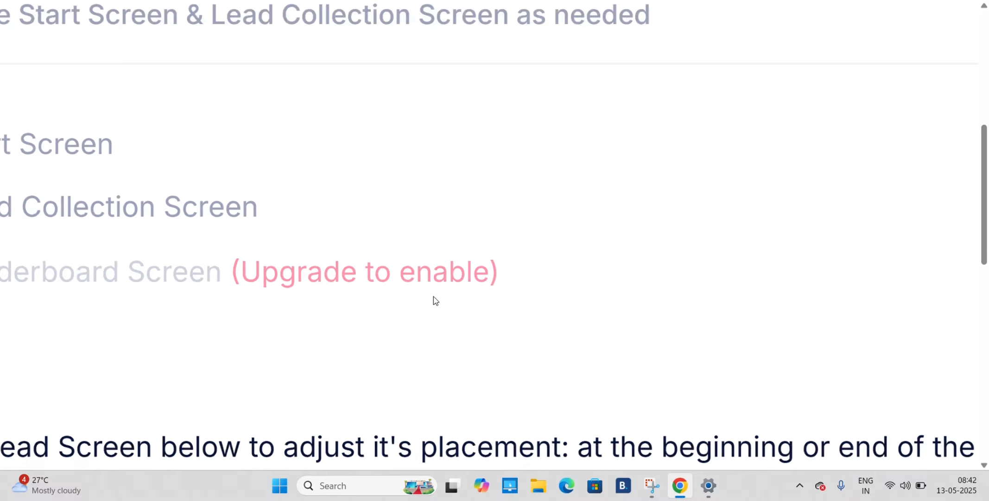
Examine the remaining configuration sections: Screen Order, Custom Domain, Whitelisted Domains, Webhook Settings, Email Notifications and Reset Game to Default
scroll(433, 296, "down", 8)
scroll(433, 296, "down", 3)
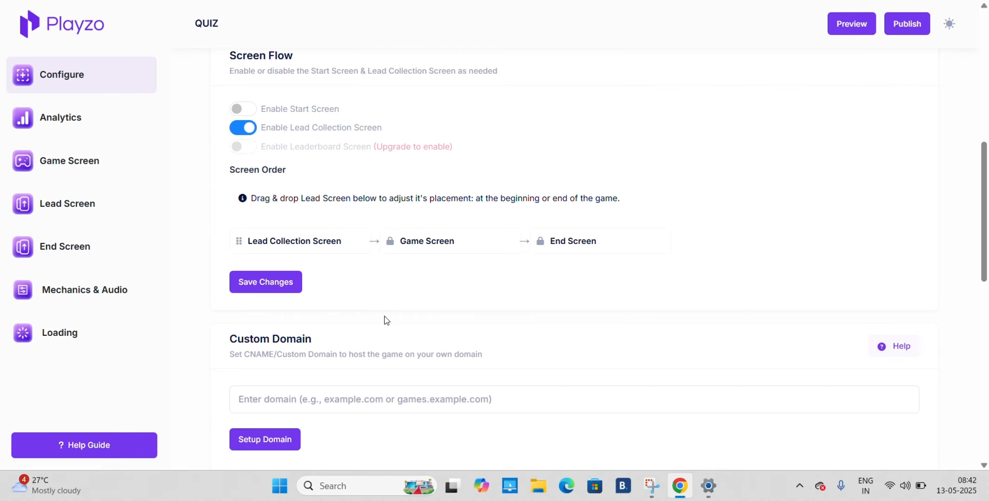
scroll(387, 320, "down", 3)
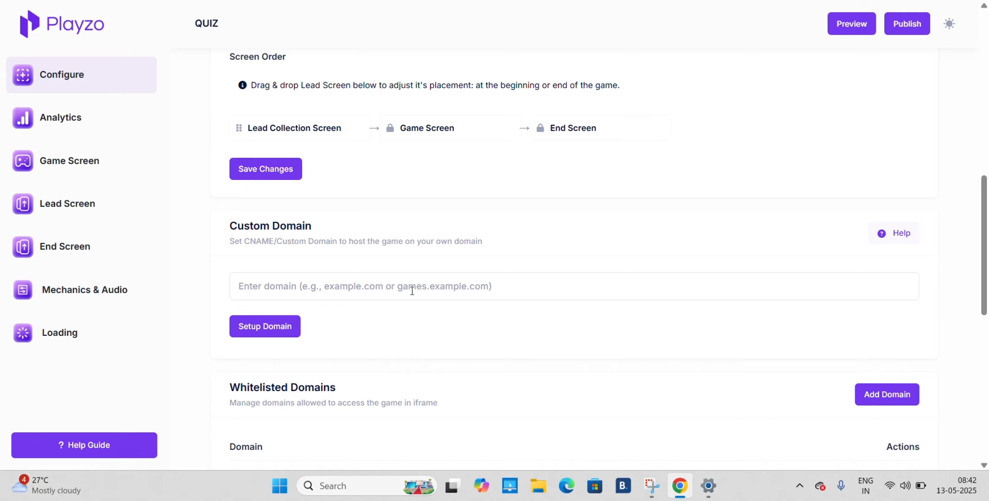
scroll(412, 290, "down", 3)
scroll(412, 294, "down", 3)
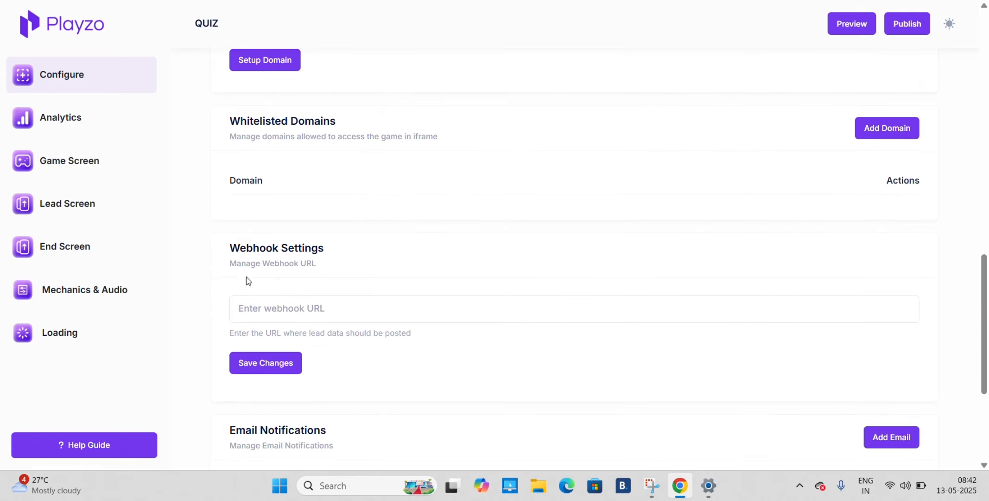
scroll(311, 281, "down", 5)
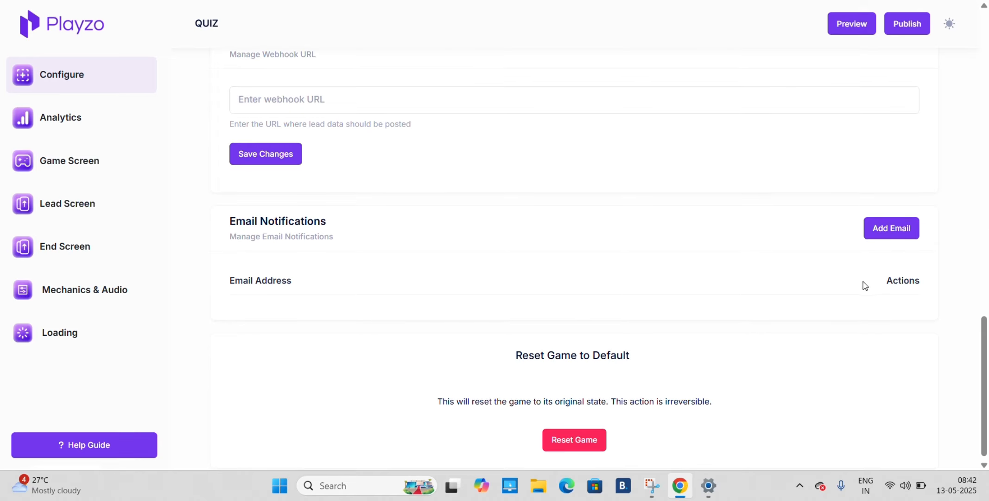
Review the quiz's Analytics page, from the summary figures, export options and leads table to the charts, question results and Previous Exports
left_click(105, 112)
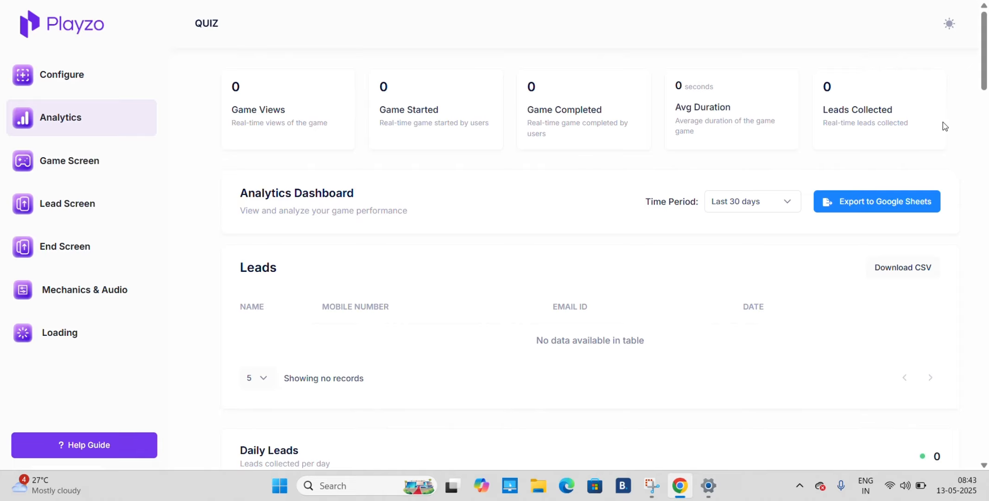
scroll(911, 126, "up", 5)
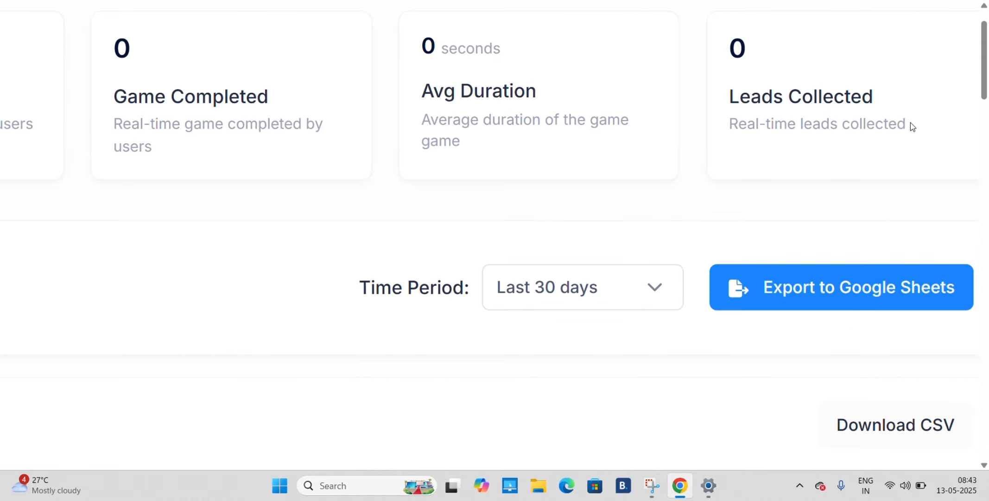
scroll(910, 126, "right", 1)
scroll(911, 127, "down", 5)
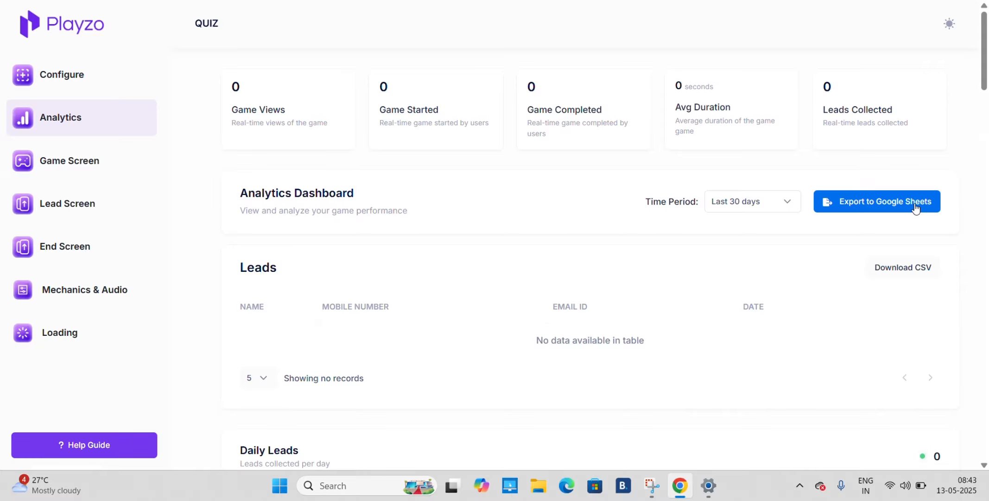
scroll(916, 208, "down", 12)
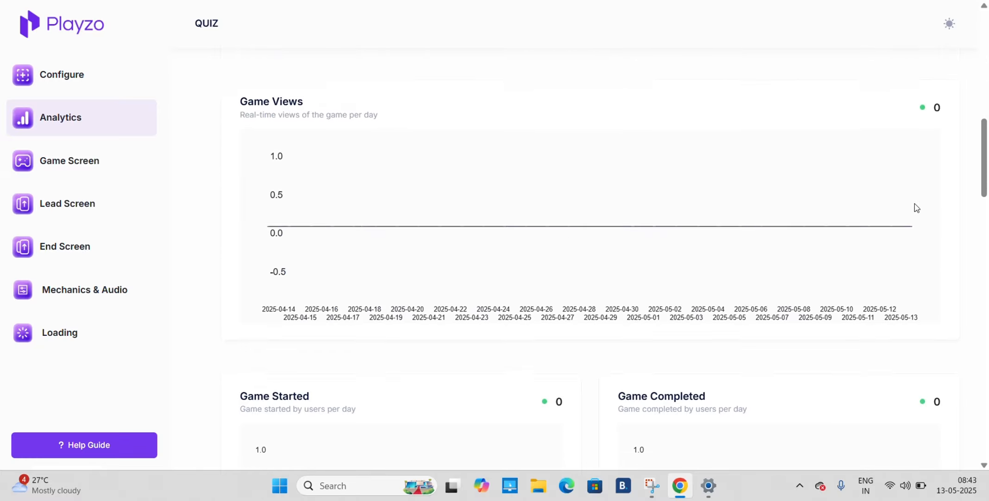
scroll(917, 207, "down", 15)
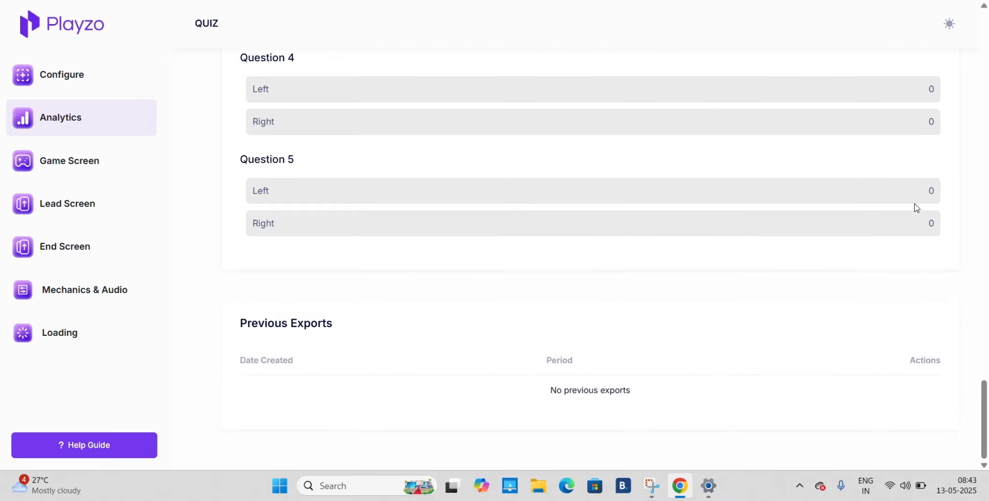
scroll(916, 208, "up", 20)
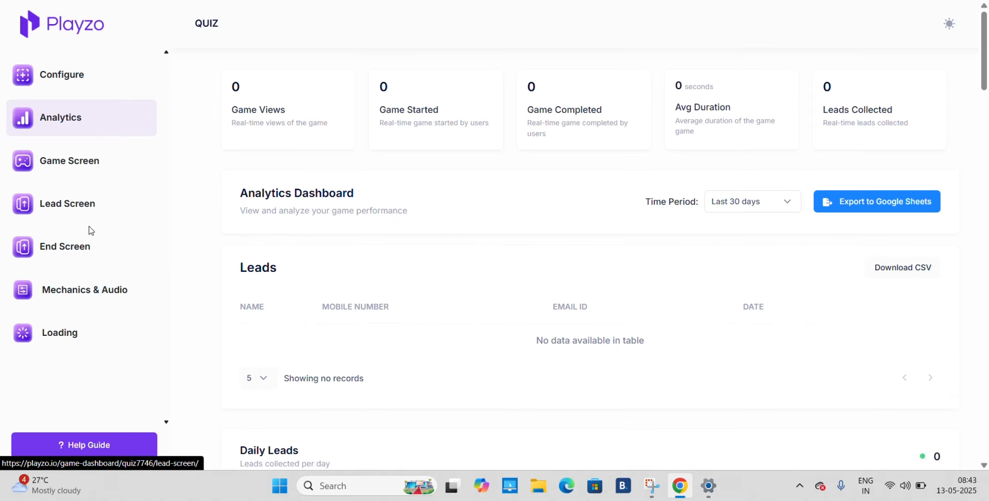
Examine the Sound Settings in Mechanics & Audio, including the Background Music, Wrong and Correct sounds
left_click(93, 290)
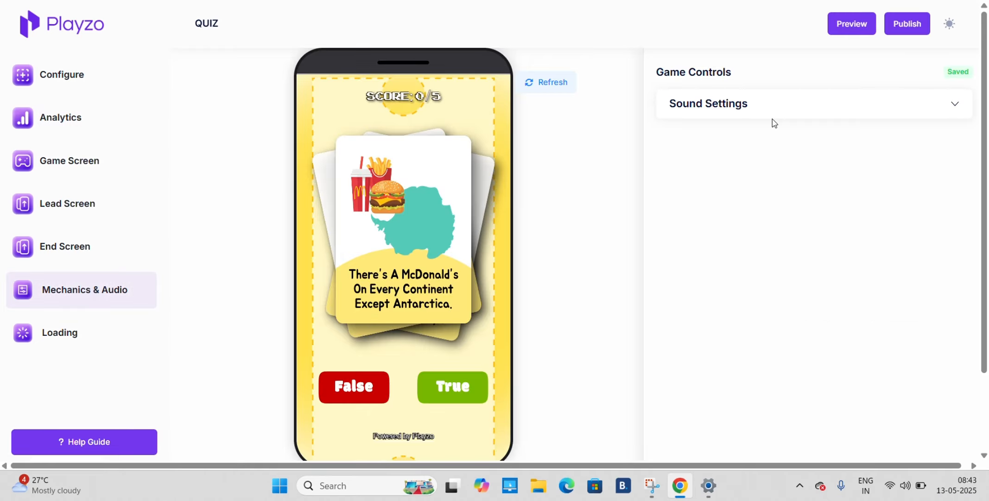
left_click(813, 116)
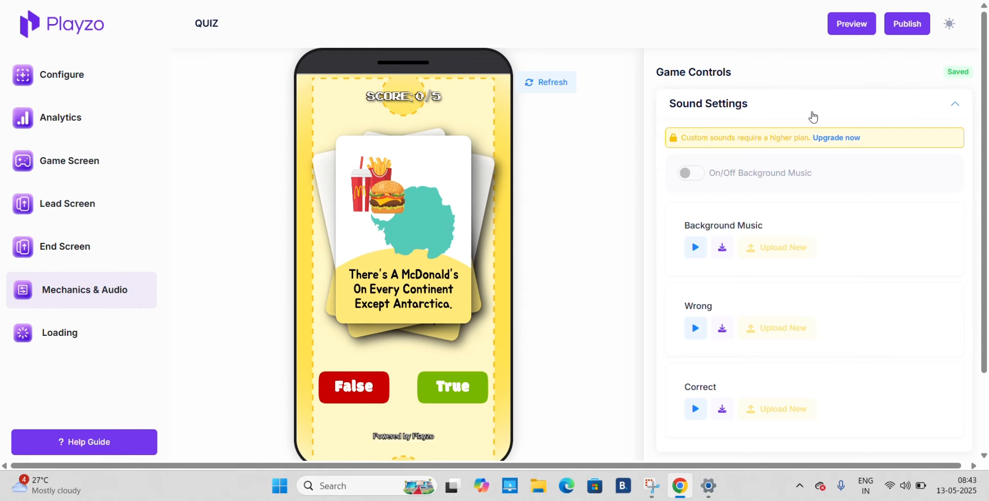
scroll(812, 116, "down", 3)
scroll(812, 116, "up", 3)
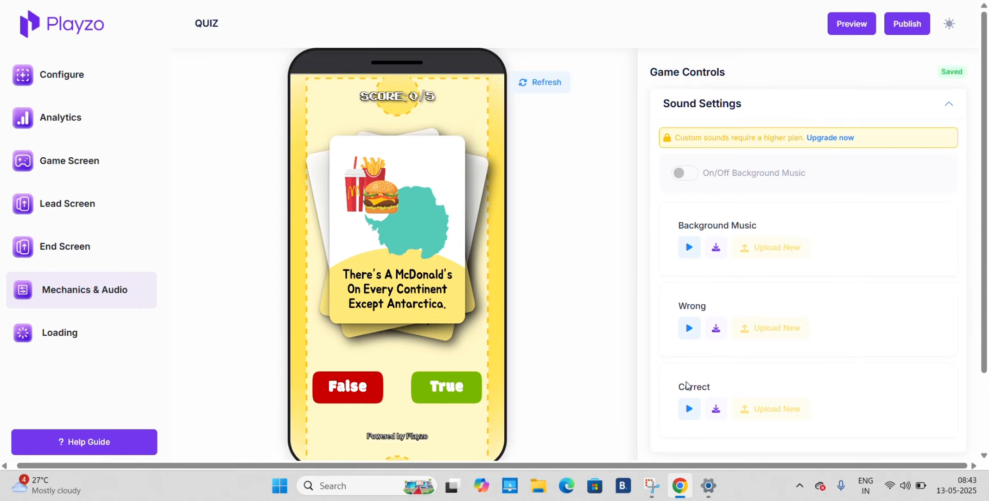
scroll(763, 383, "down", 3)
scroll(762, 382, "up", 3)
Set the quiz's loading animation to Bouncing Dots and check it in the live preview
left_click(74, 332)
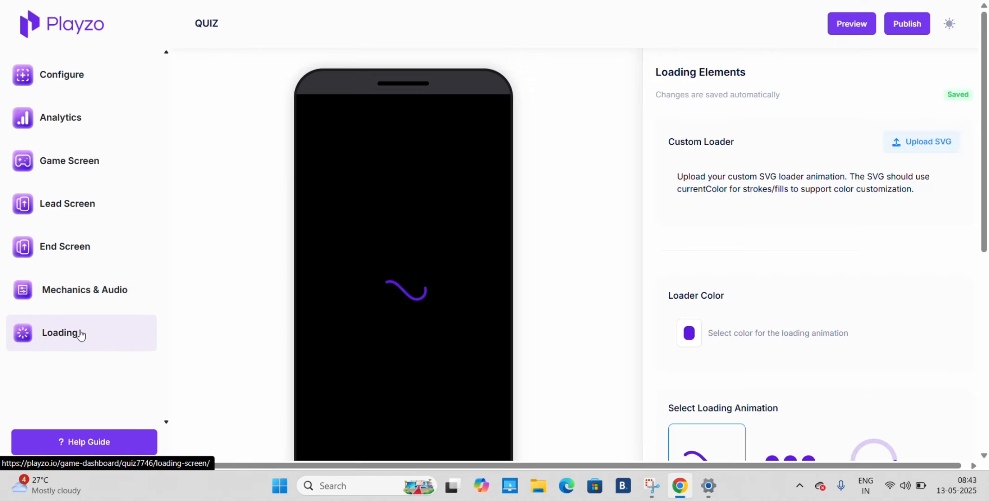
scroll(777, 280, "down", 4)
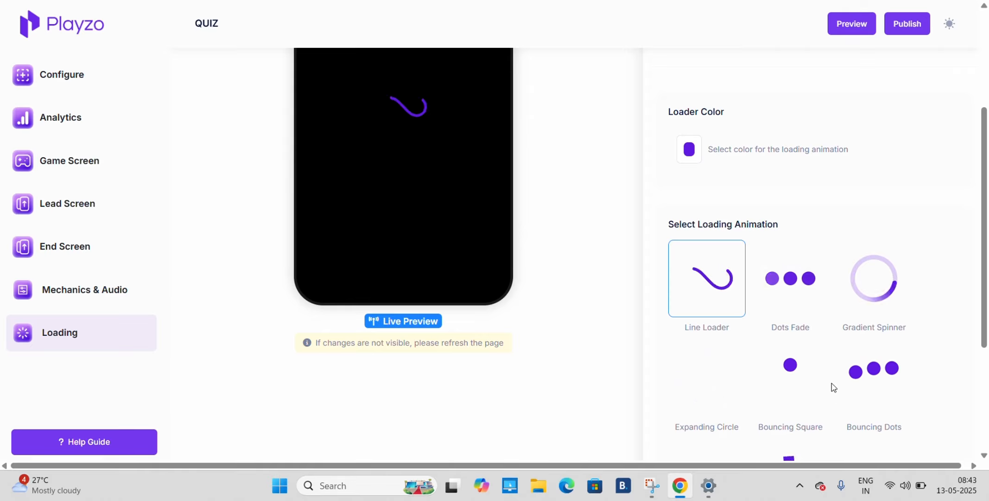
left_click(874, 376)
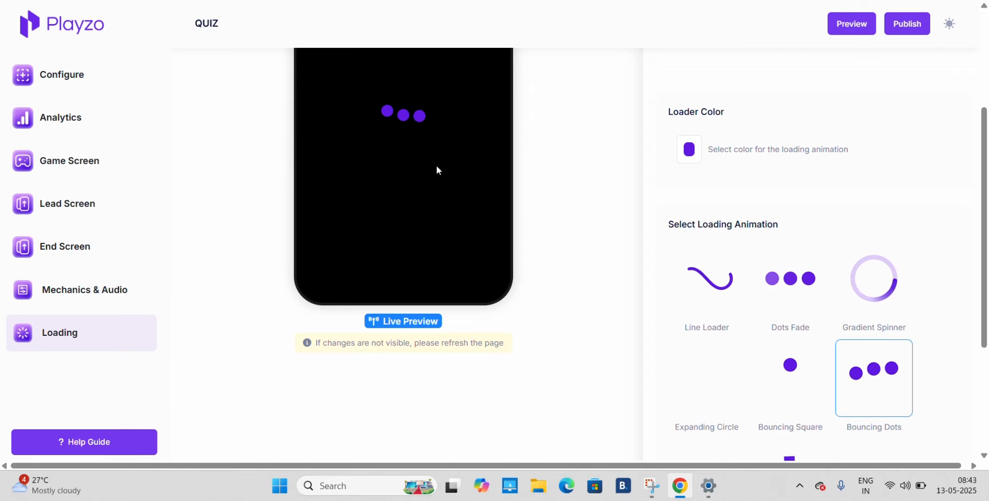
scroll(435, 165, "up", 4)
scroll(418, 336, "down", 4)
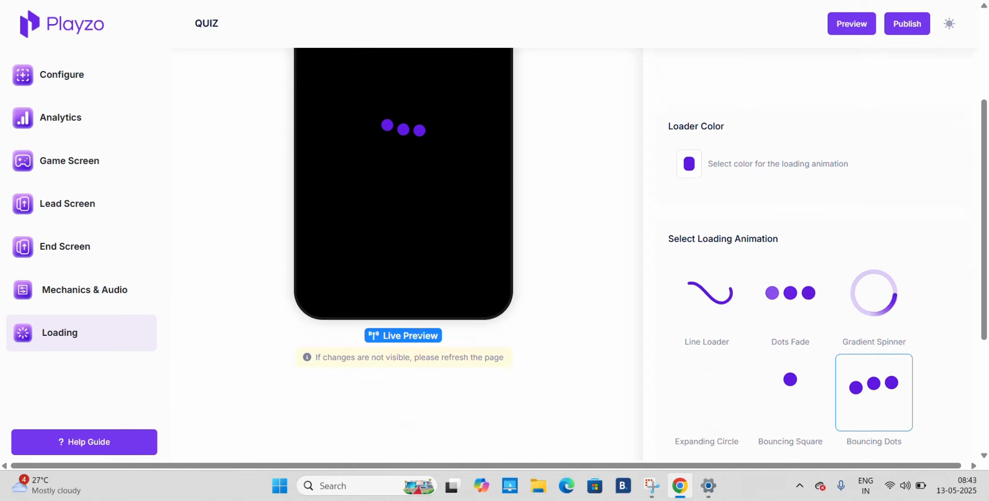
scroll(418, 336, "up", 4)
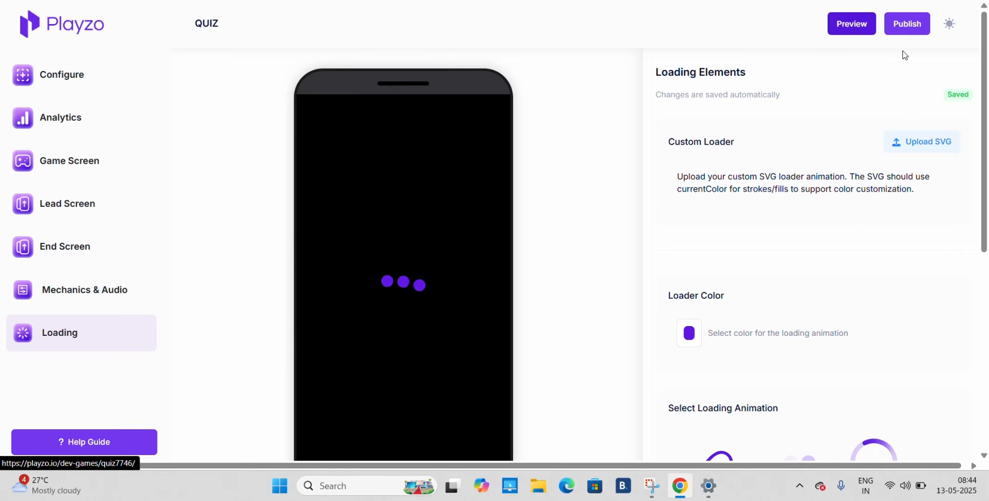
Publish the quiz and review its game URL, embed code, floating widget code and sharing options
left_click(906, 29)
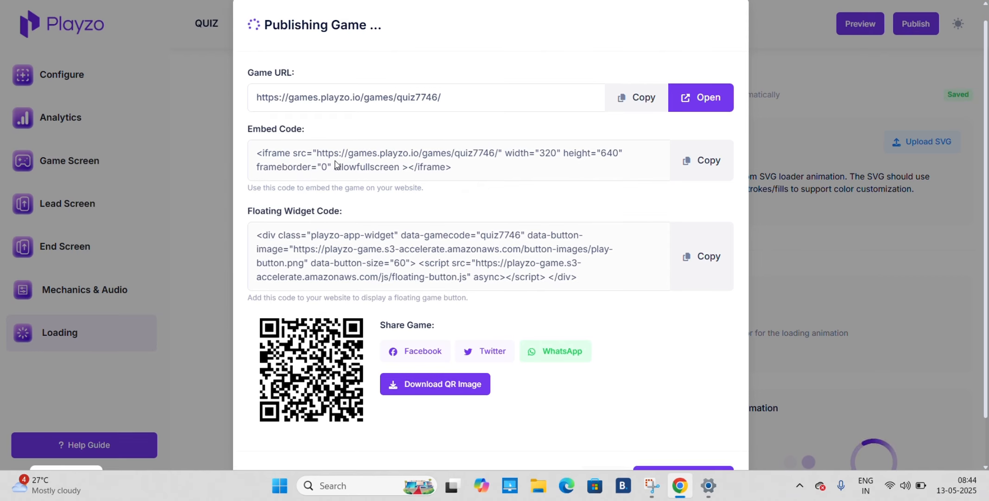
scroll(465, 186, "down", 1)
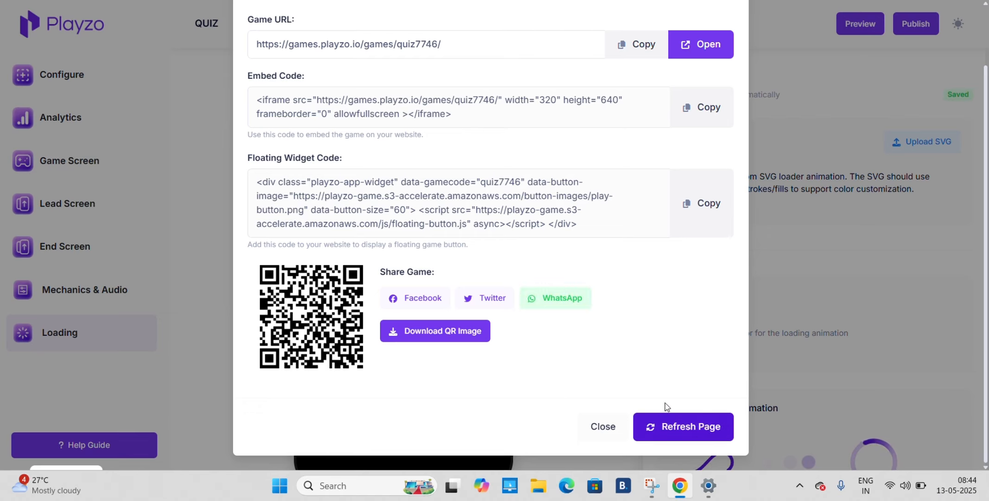
scroll(493, 318, "up", 2)
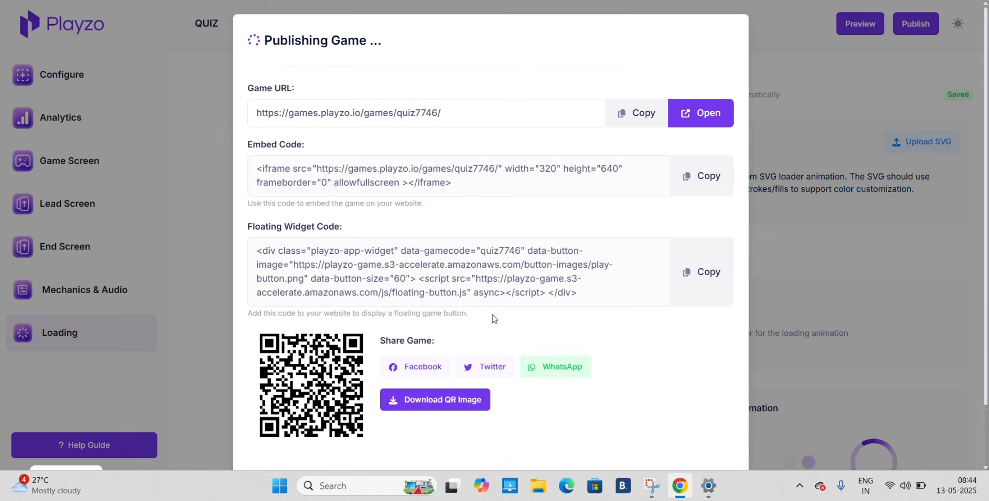
View the published game at its live URL, return to the editor and close the publishing dialog
left_click(712, 120)
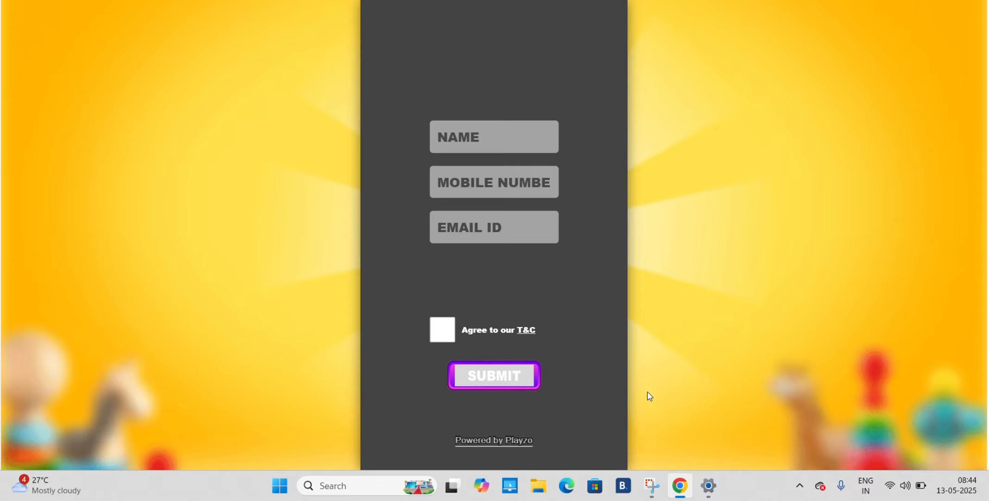
left_click(227, 1)
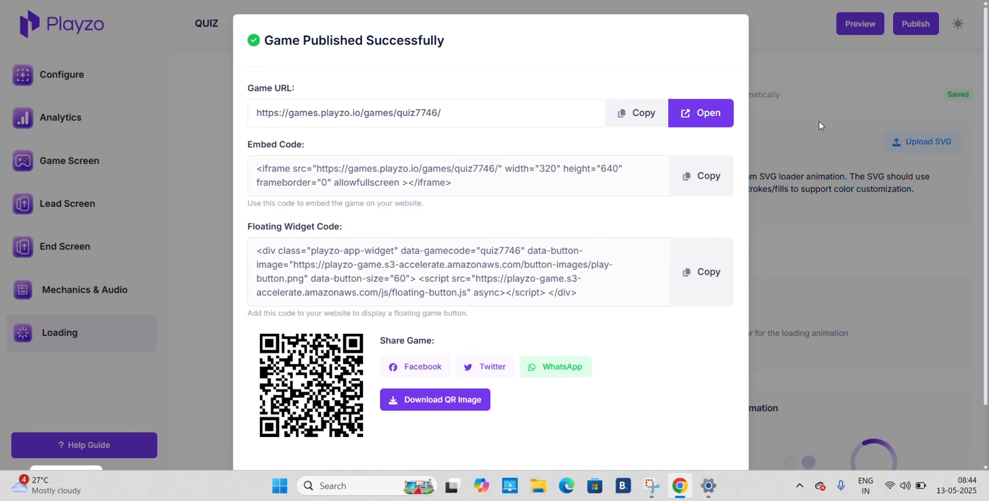
scroll(875, 294, "down", 2)
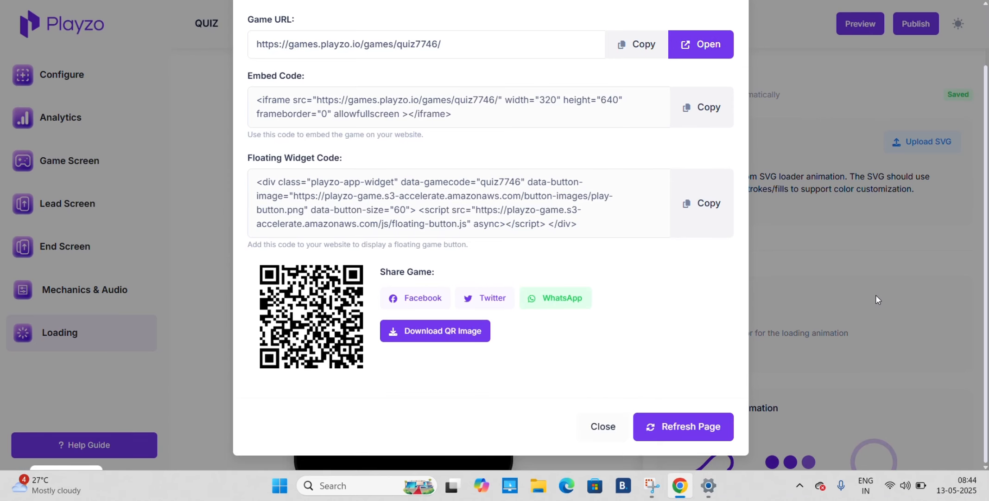
left_click(588, 429)
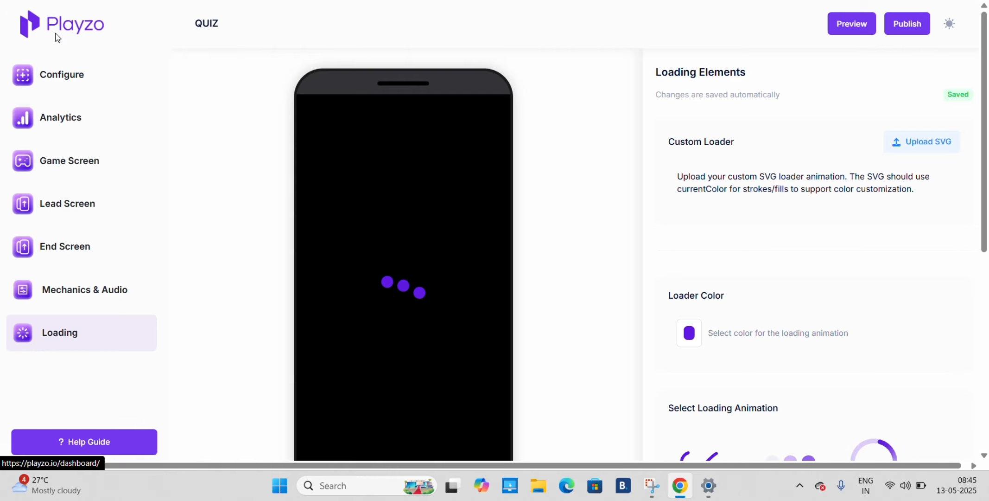
Return to the dashboard to view the existing games, and look through the Game Library for creating a new game
left_click(56, 37)
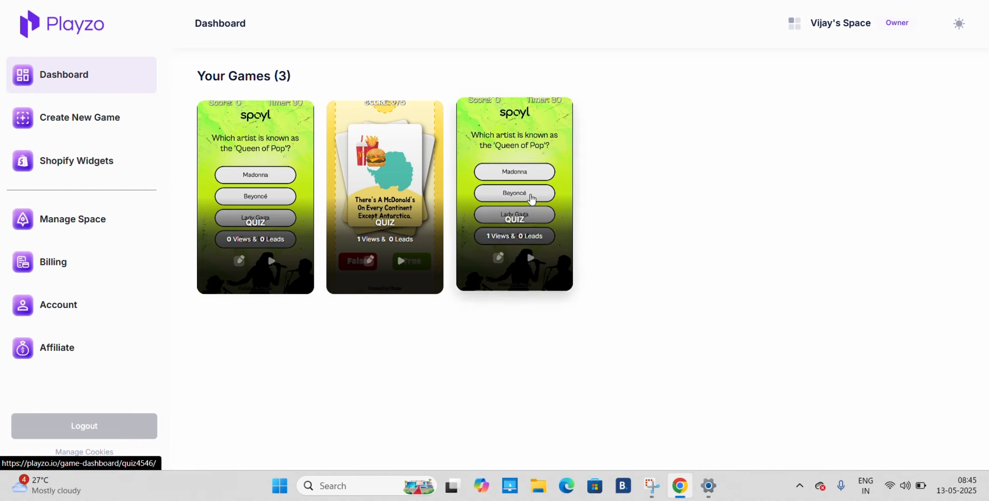
scroll(347, 200, "up", 5)
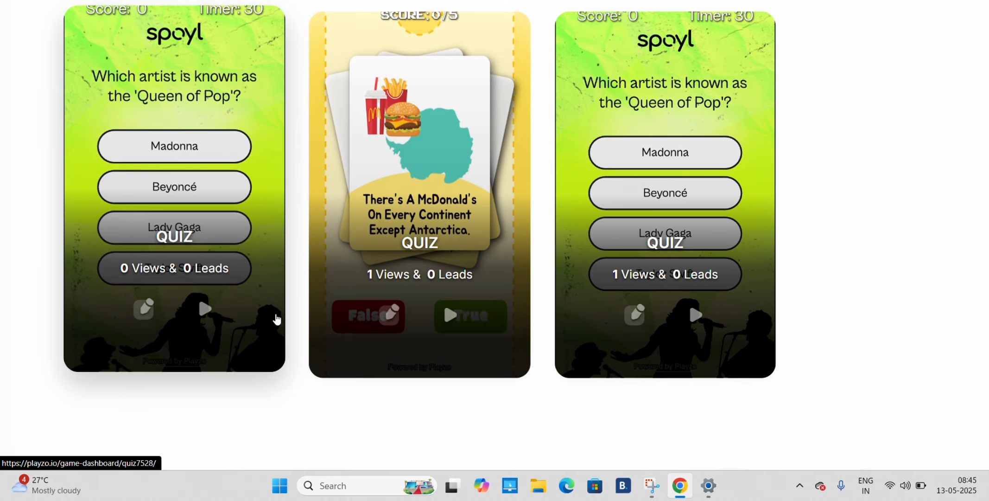
scroll(276, 311, "up", 2)
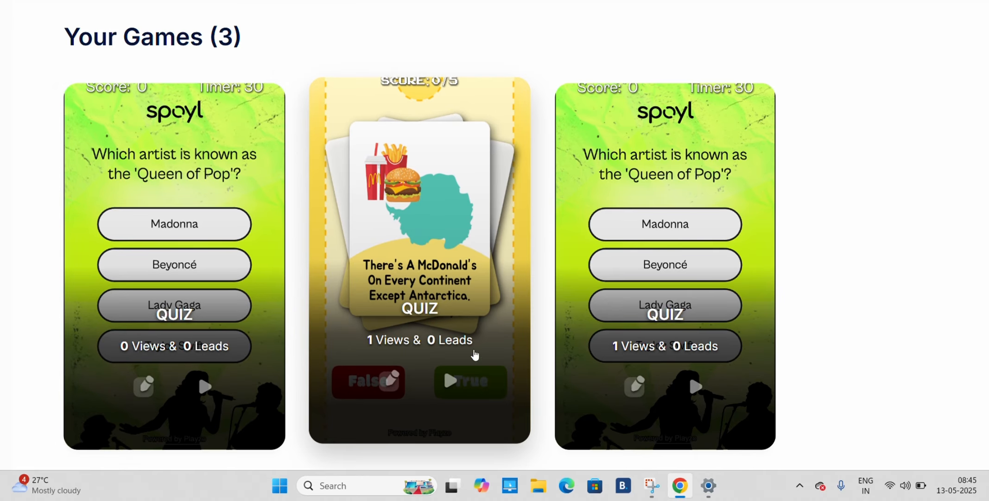
scroll(418, 234, "down", 5)
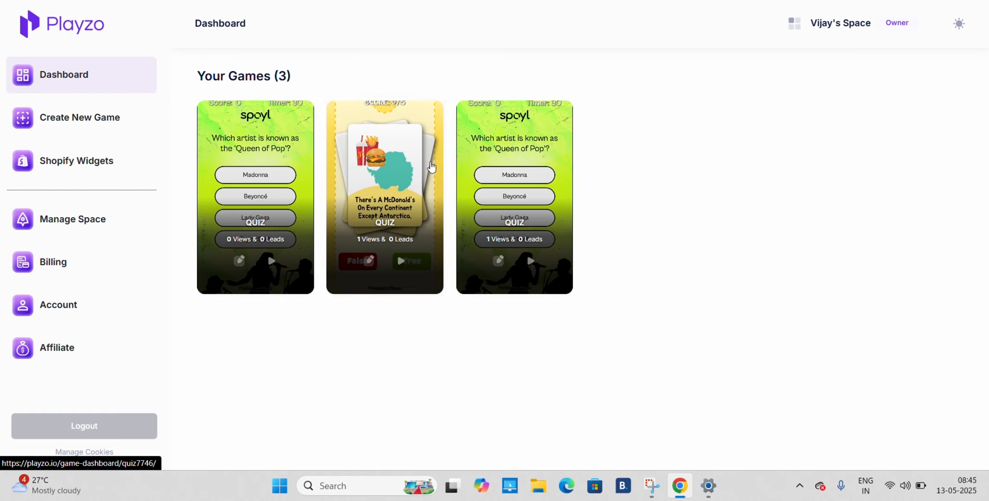
left_click(81, 119)
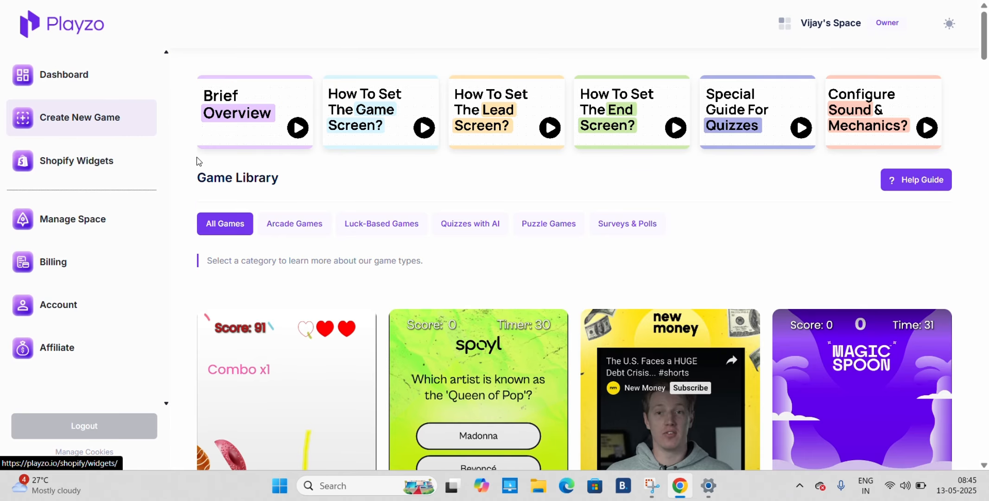
scroll(462, 360, "down", 5)
scroll(462, 359, "up", 5)
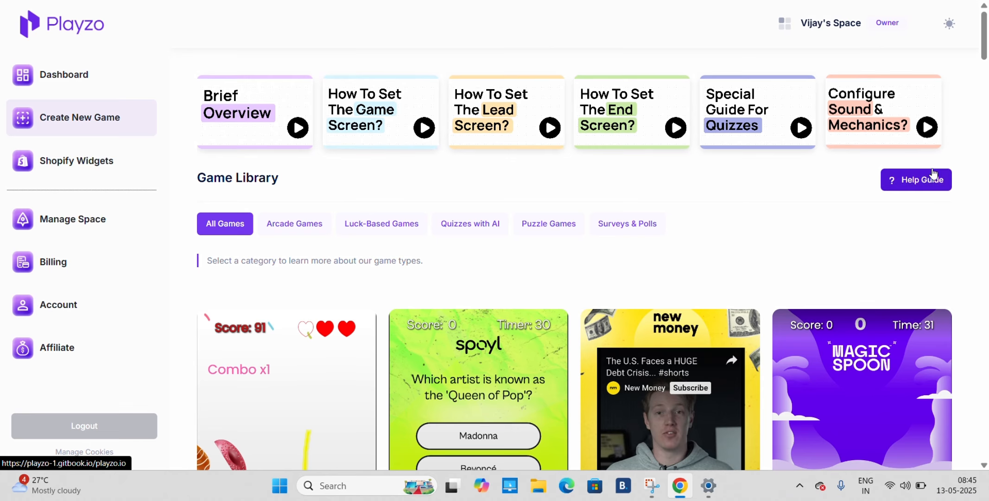
View the Shopify Widgets page and the Billing Details form in Manage Space
left_click(82, 157)
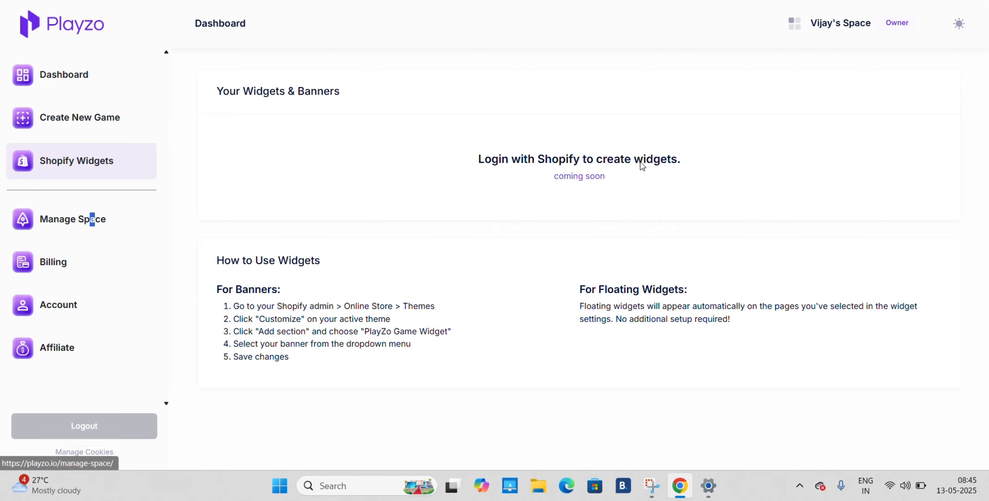
left_click(79, 228)
left_click(830, 34)
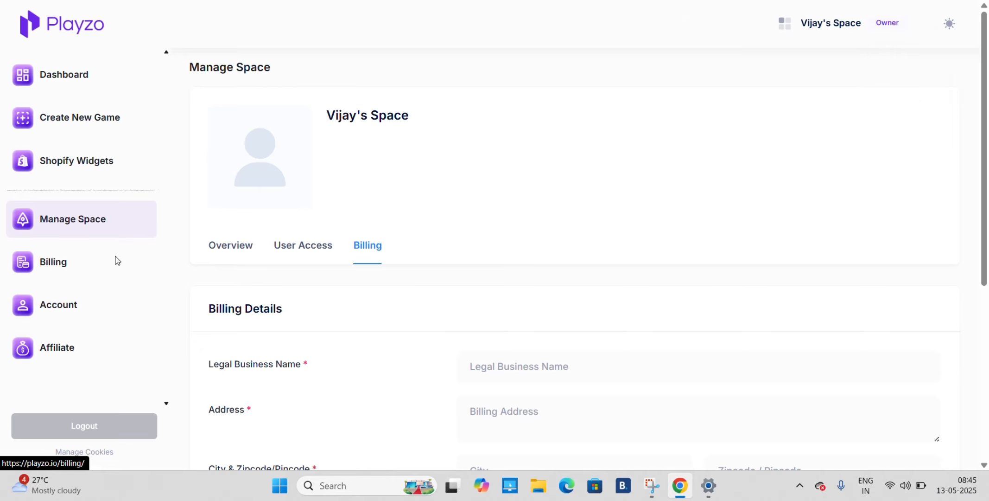
Switch to the PlayZo deal on AppSumo and review its lifetime license tiers under Plans & features
left_click(60, 27)
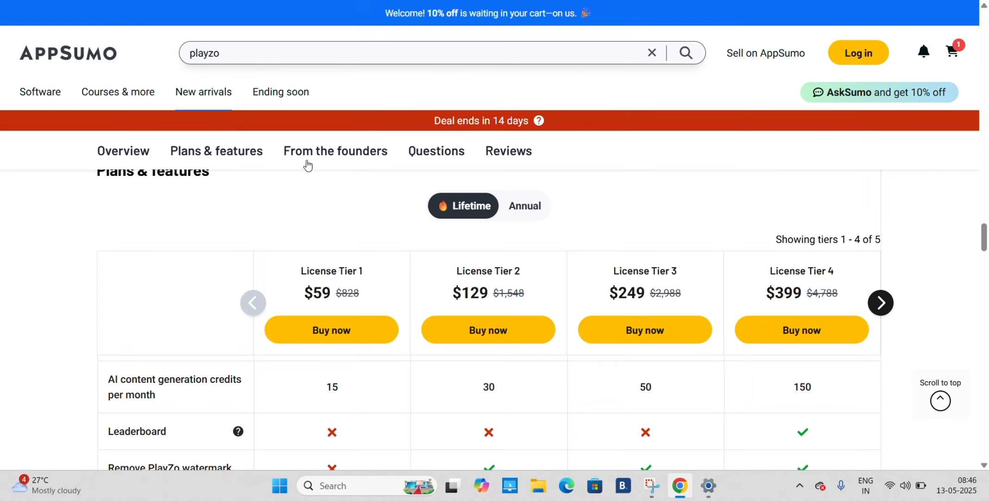
left_click_drag(982, 229, 979, 229)
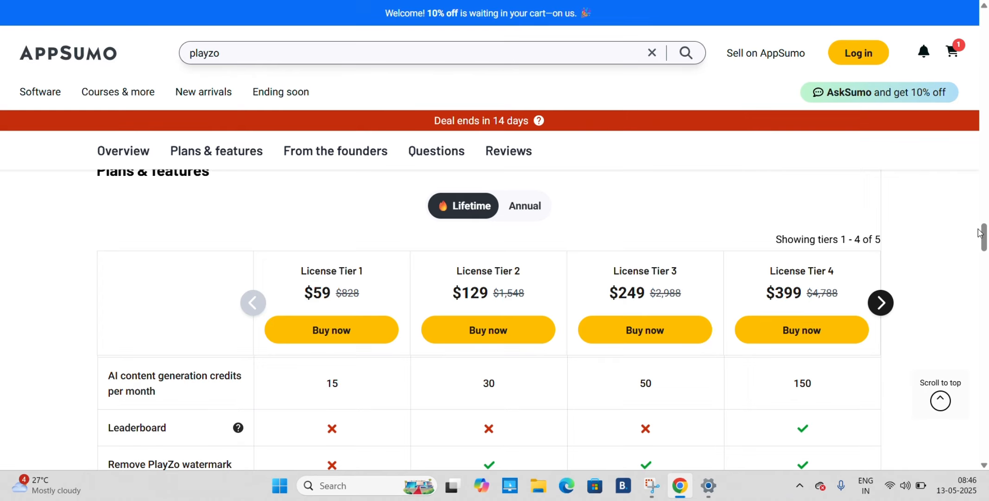
scroll(981, 232, "down", 2)
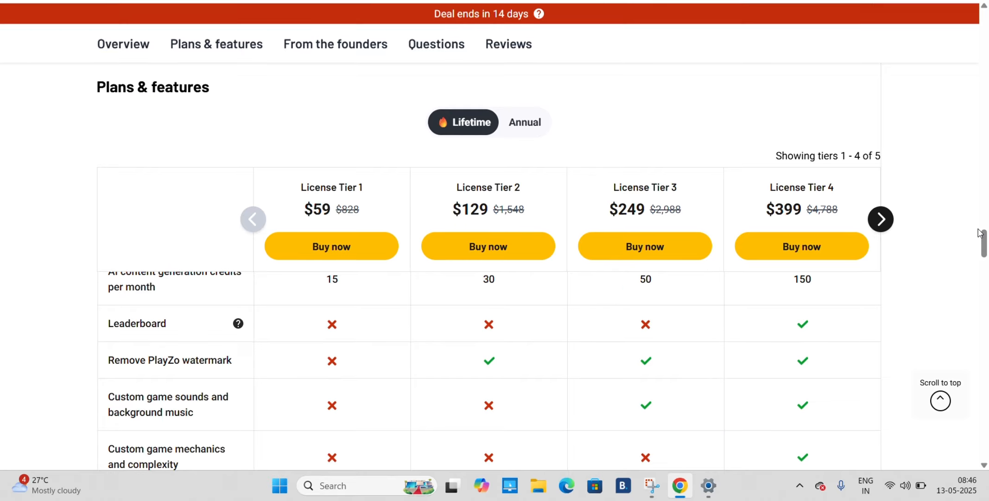
scroll(980, 233, "up", 20)
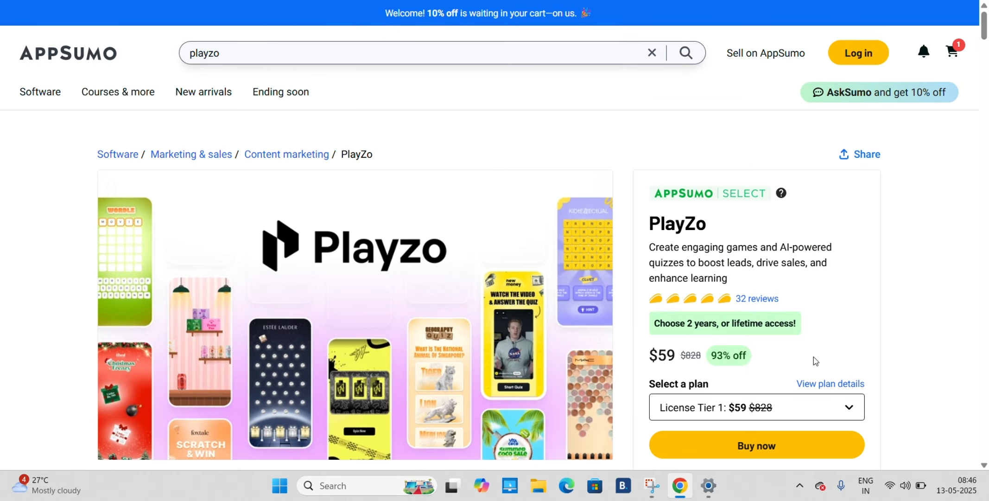